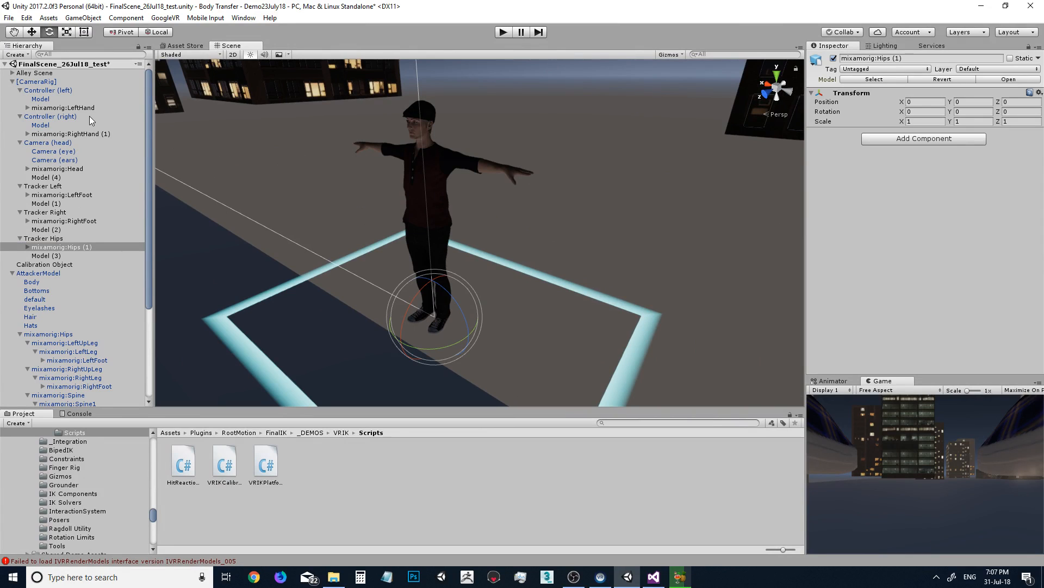
- Add a Twist Relaxer component to both the mixamorig:LeftForeArm and mixamorig:RightForeArm bones of AttackerModel
{"action": "scroll", "coordinate": [62, 314], "scroll_direction": "down", "scroll_amount": 5}
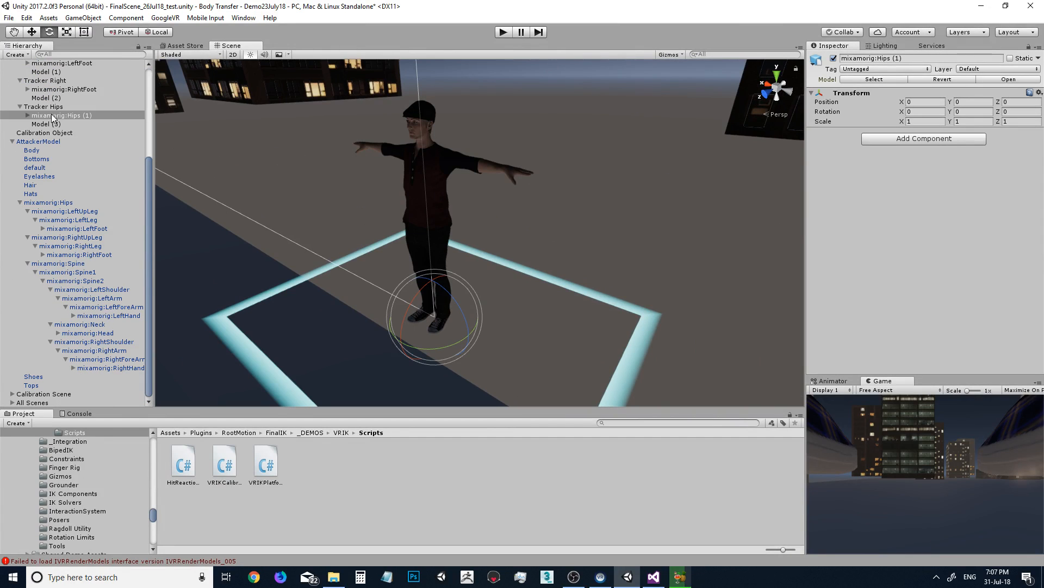
{"action": "left_click", "coordinate": [99, 308]}
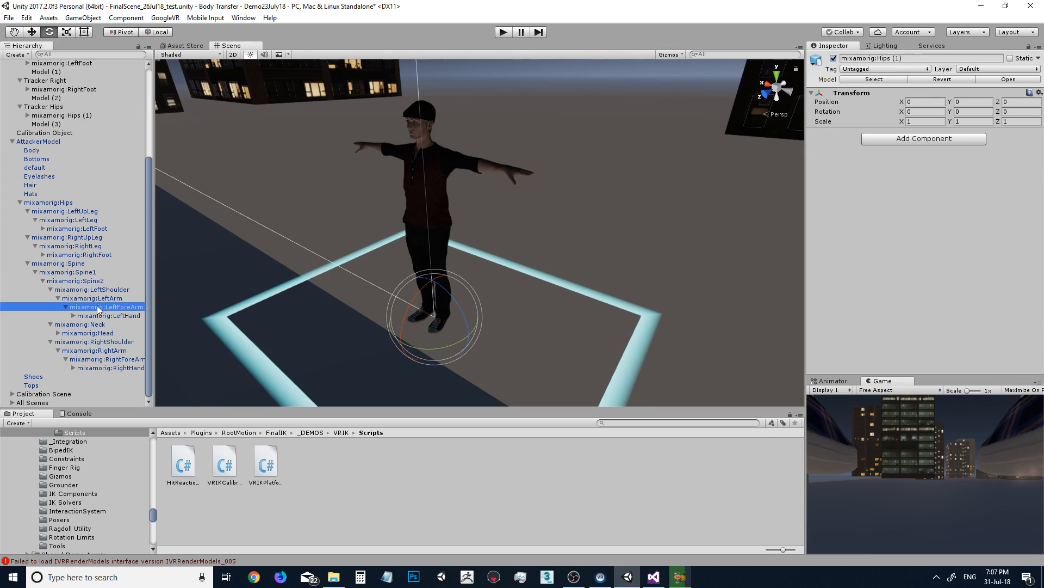
{"action": "left_click", "coordinate": [120, 359], "text": "ctrl"}
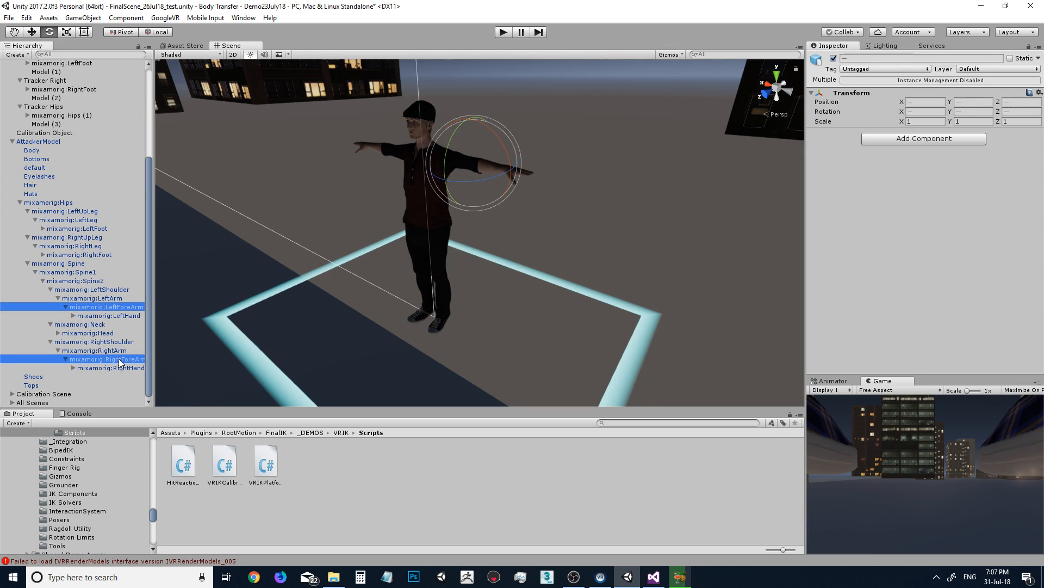
{"action": "left_click", "coordinate": [916, 139]}
{"action": "type", "text": "tw"}
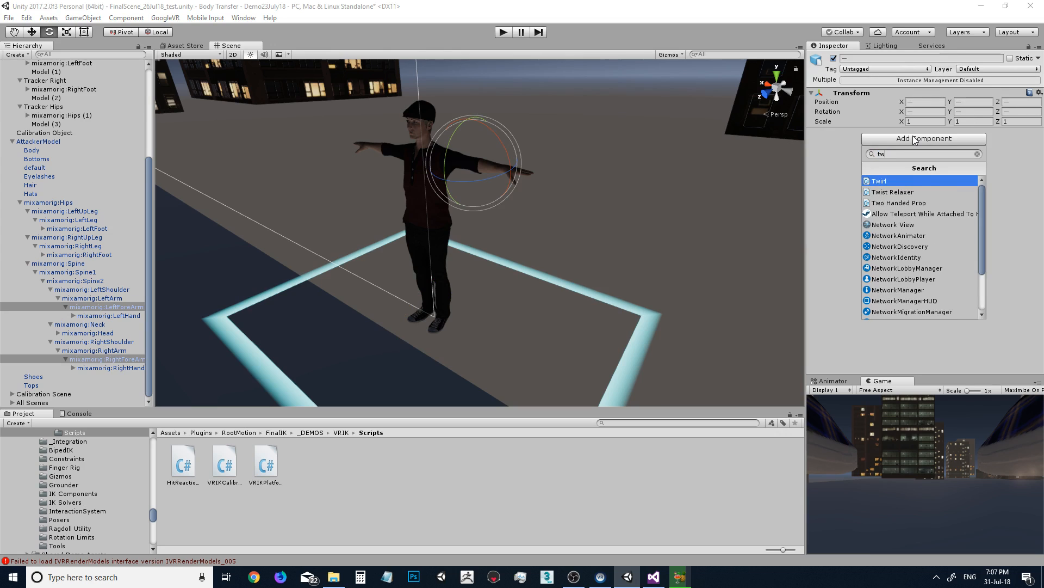
{"action": "left_click", "coordinate": [908, 192]}
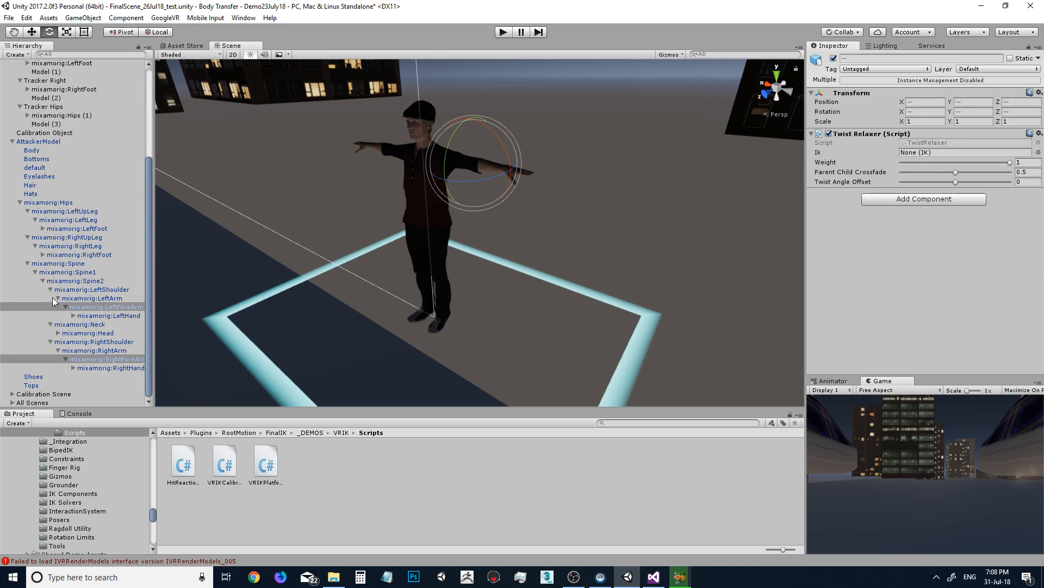
- Remove the VRIK Calibration Controller component from Calibration Object
{"action": "scroll", "coordinate": [68, 173], "scroll_direction": "up", "scroll_amount": 5}
{"action": "scroll", "coordinate": [69, 173], "scroll_direction": "up", "scroll_amount": 1}
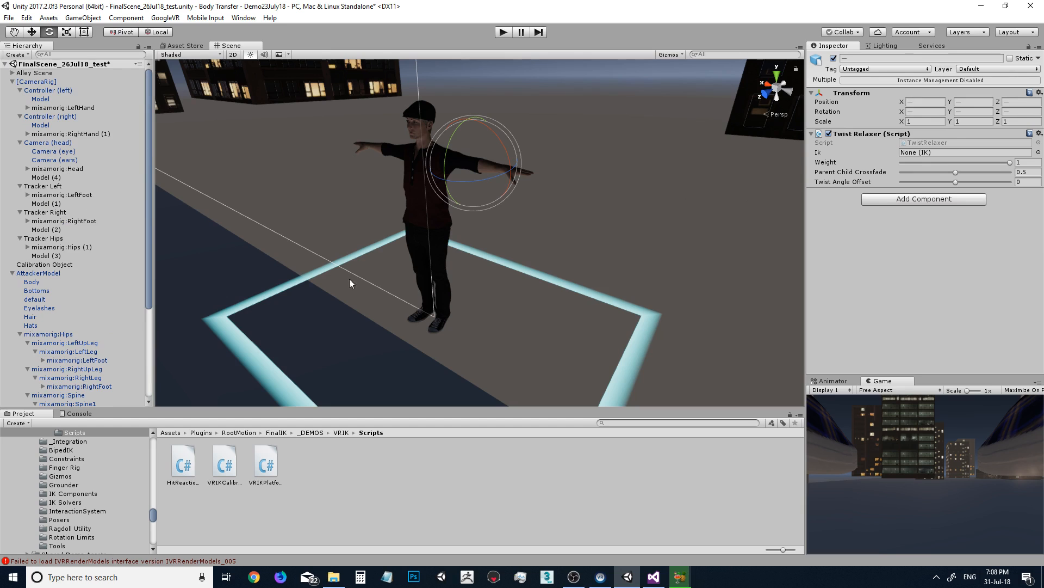
{"action": "scroll", "coordinate": [71, 163], "scroll_direction": "down", "scroll_amount": 6}
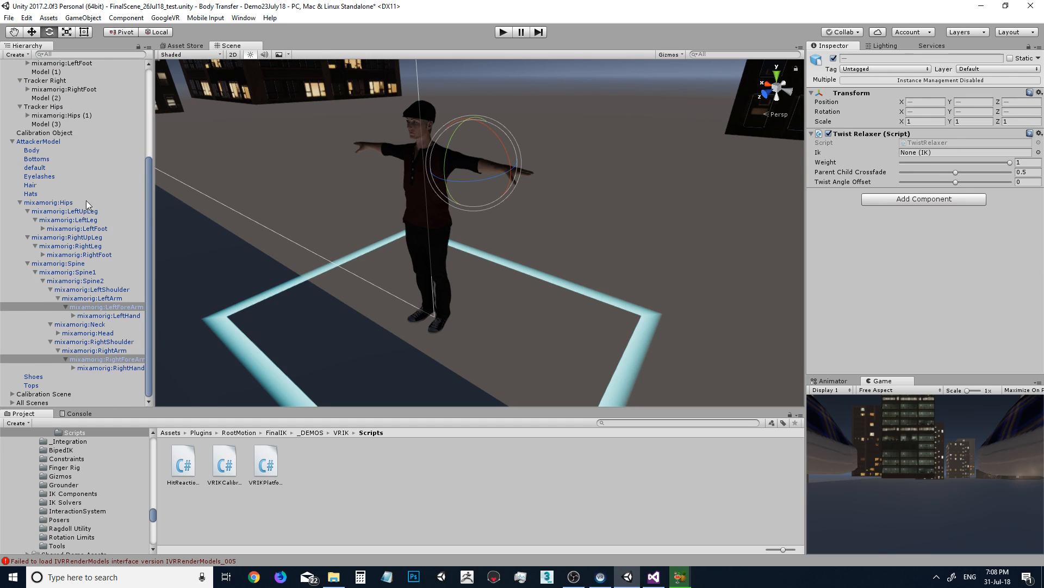
{"action": "left_click", "coordinate": [32, 402]}
{"action": "scroll", "coordinate": [27, 315], "scroll_direction": "up", "scroll_amount": 4}
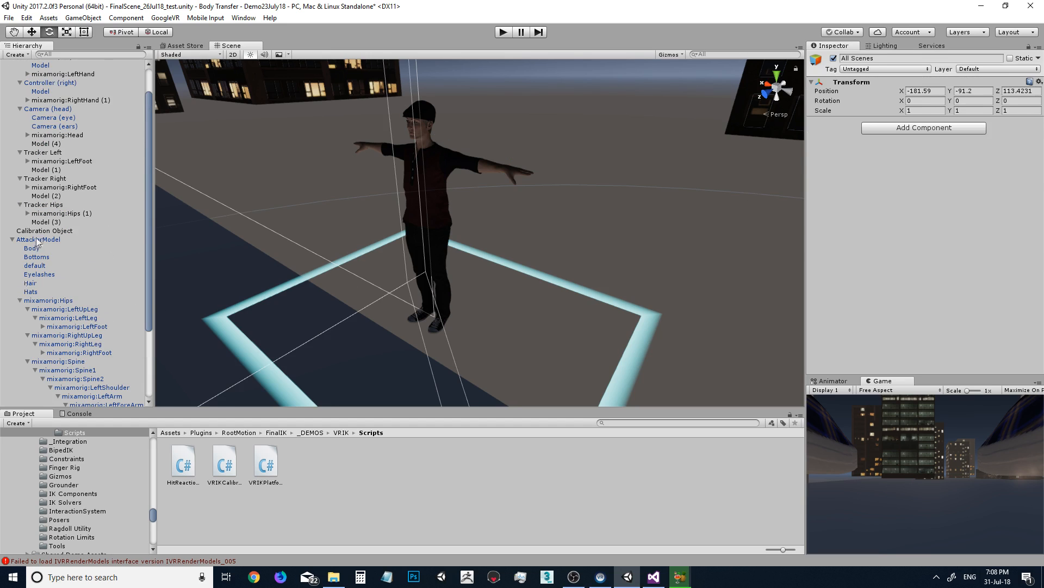
{"action": "left_click", "coordinate": [63, 231]}
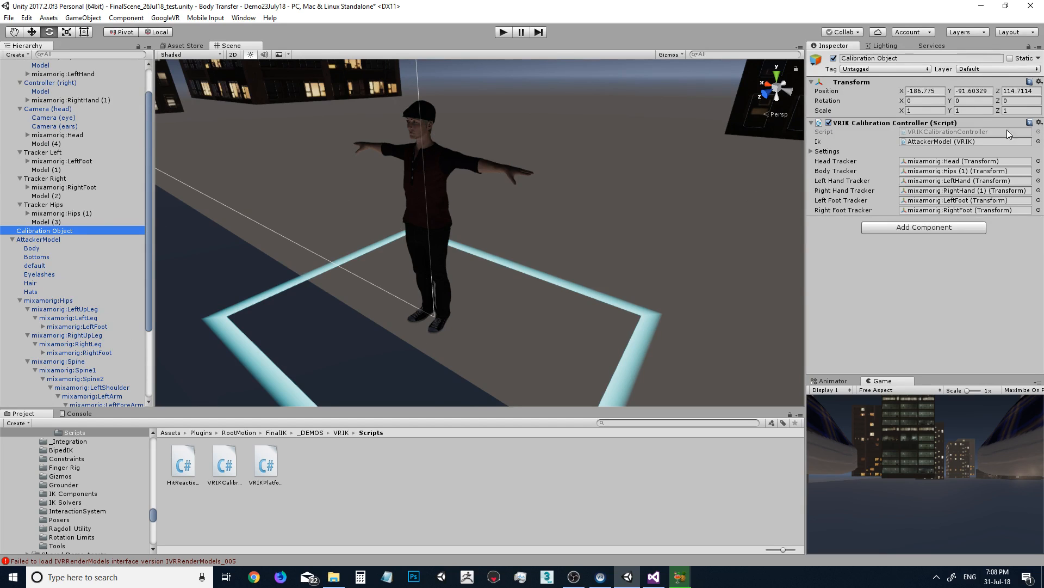
{"action": "left_click", "coordinate": [1039, 123]}
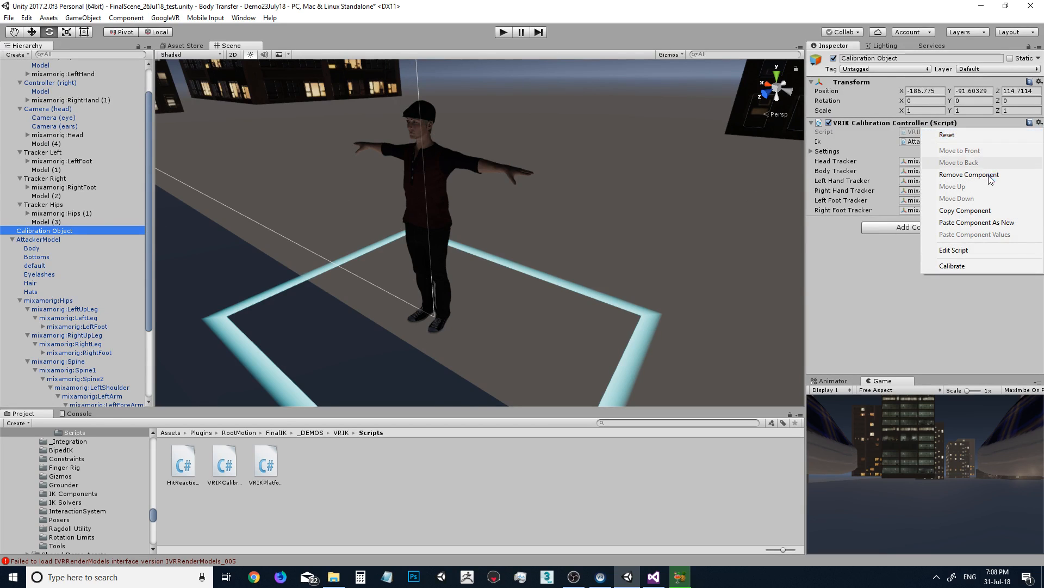
{"action": "left_click", "coordinate": [971, 175]}
- Add the Easy Controller script component to Calibration Object
{"action": "left_click", "coordinate": [981, 127]}
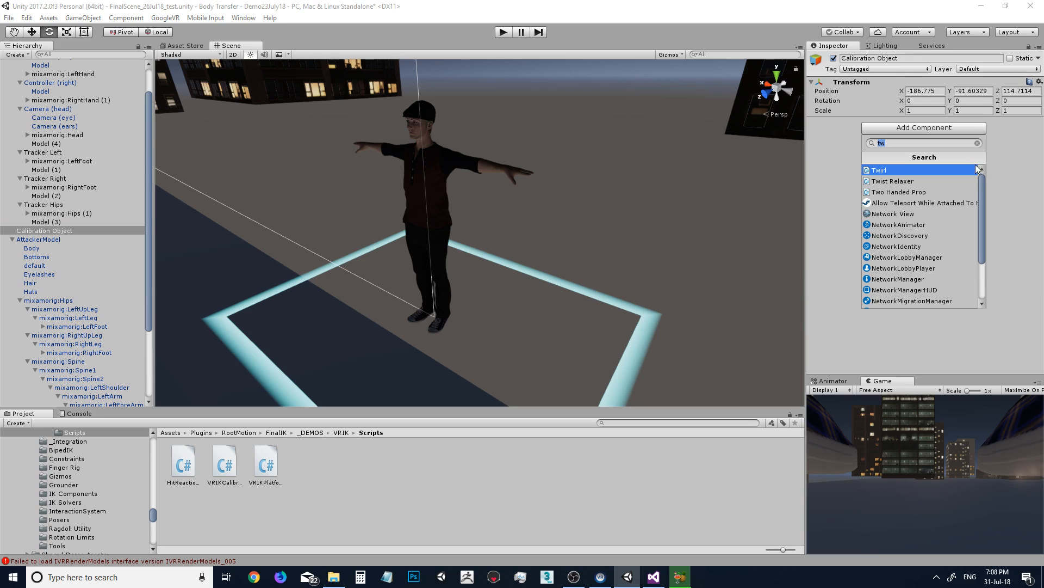
{"action": "type", "text": "easy"}
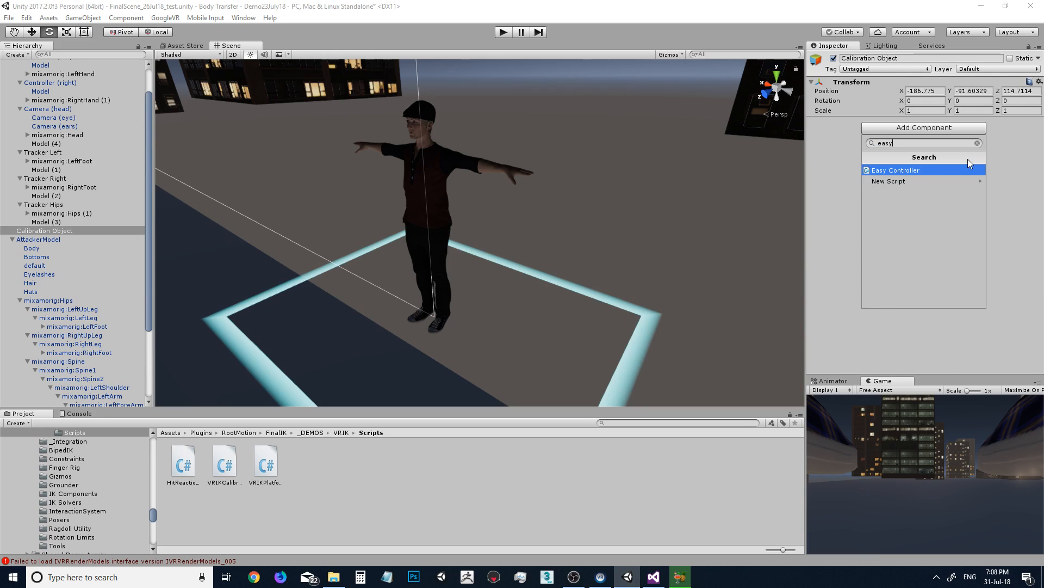
{"action": "key", "text": "Return"}
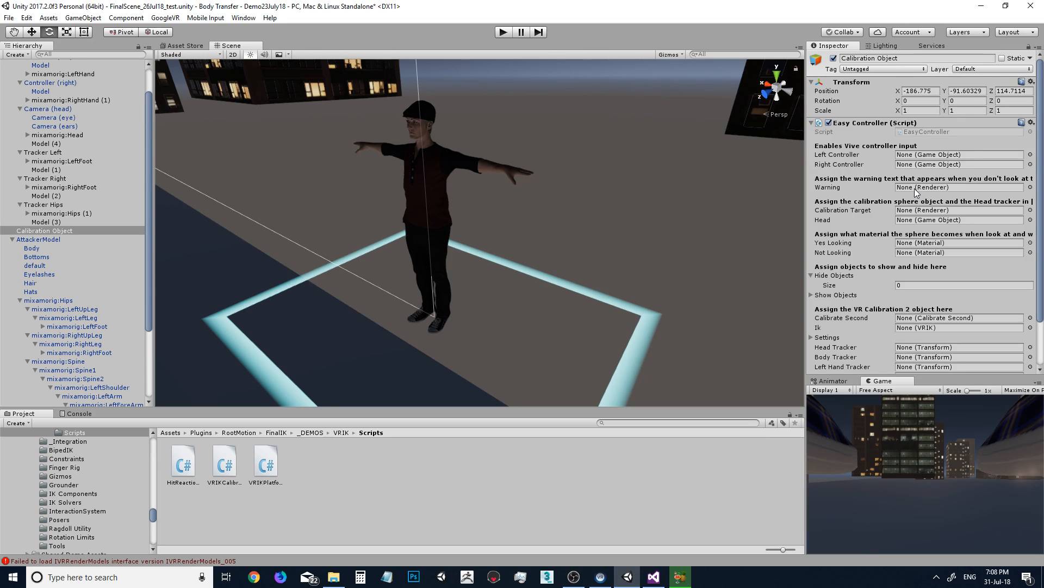
- Assign mixamorig:Hips (1) as the Body Tracker and AttackerModel as the Ik reference in the Easy Controller
{"action": "scroll", "coordinate": [875, 164], "scroll_direction": "down", "scroll_amount": 3}
{"action": "scroll", "coordinate": [881, 300], "scroll_direction": "up", "scroll_amount": 3}
{"action": "scroll", "coordinate": [879, 284], "scroll_direction": "down", "scroll_amount": 3}
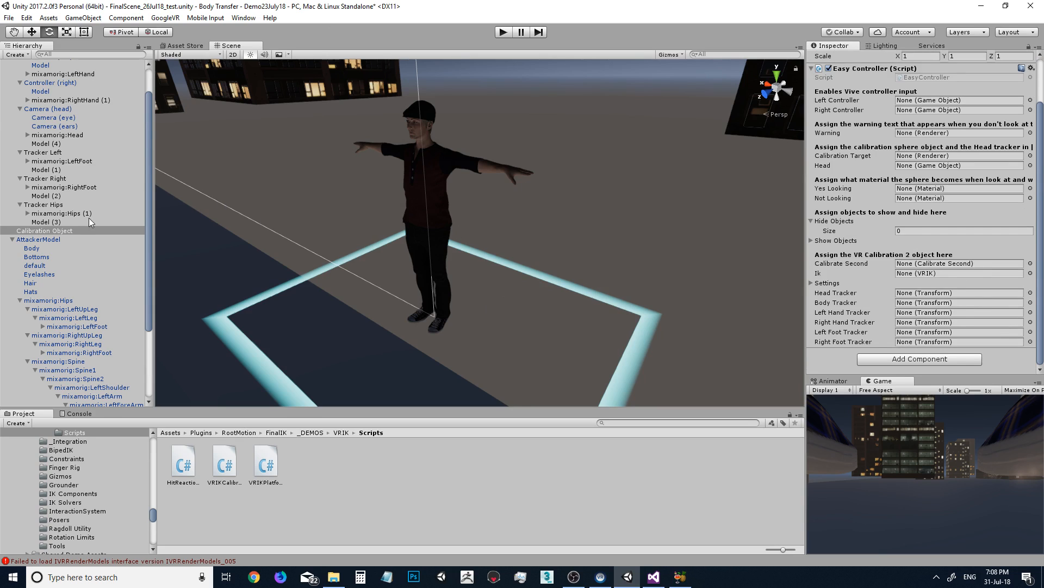
{"action": "left_click_drag", "start_coordinate": [82, 215], "coordinate": [895, 305]}
{"action": "scroll", "coordinate": [54, 75], "scroll_direction": "up", "scroll_amount": 2}
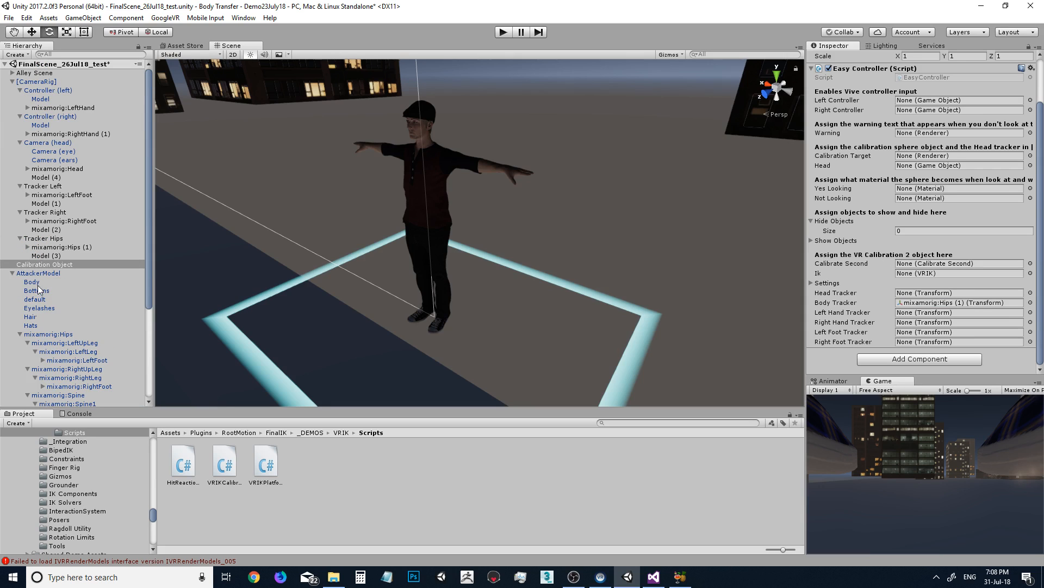
{"action": "left_click_drag", "start_coordinate": [37, 271], "coordinate": [908, 277]}
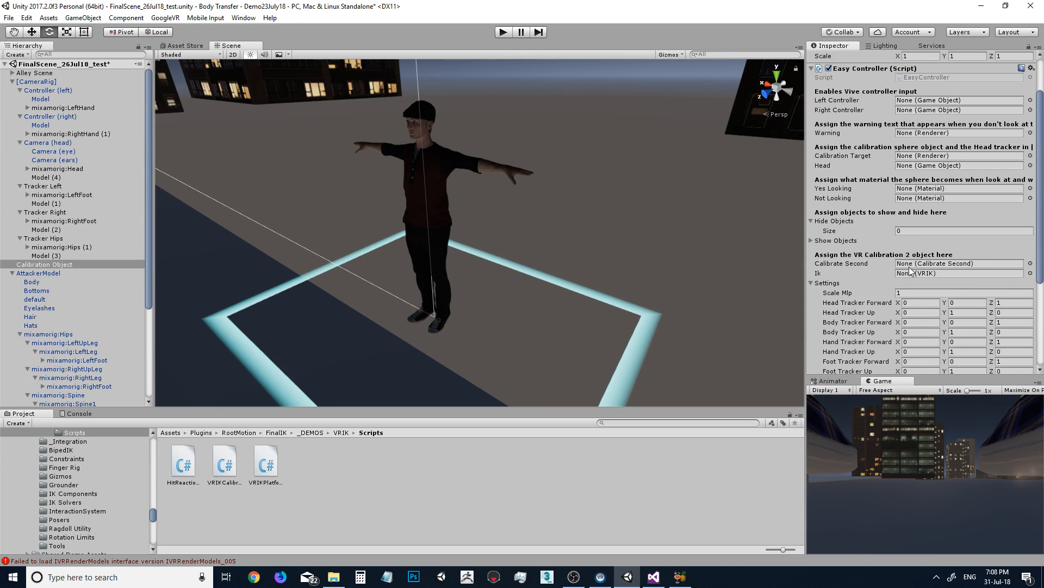
{"action": "left_click_drag", "start_coordinate": [34, 274], "coordinate": [906, 275]}
{"action": "scroll", "coordinate": [952, 280], "scroll_direction": "down", "scroll_amount": 2}
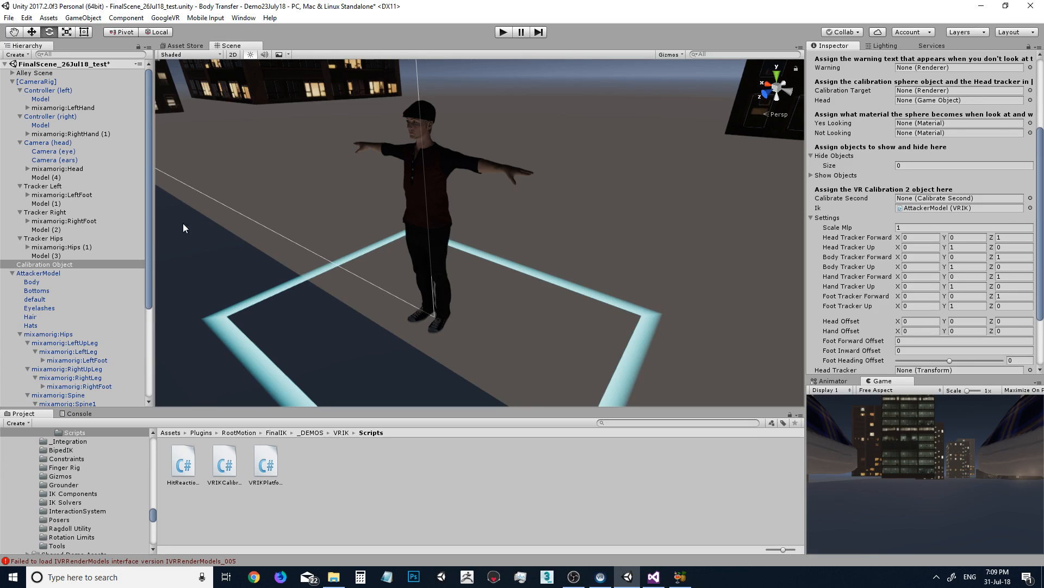
- Examine the VRIK references and solver settings on AttackerModel, along with the mixamorig:Head object under Camera (head)
{"action": "scroll", "coordinate": [944, 130], "scroll_direction": "up", "scroll_amount": 5}
{"action": "scroll", "coordinate": [947, 168], "scroll_direction": "up", "scroll_amount": 1}
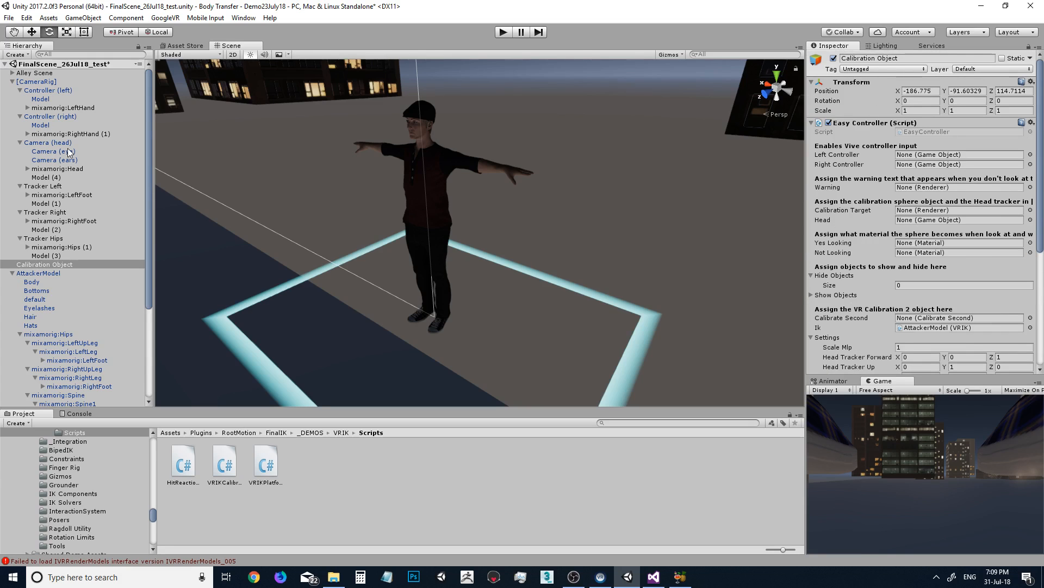
{"action": "left_click", "coordinate": [43, 273]}
{"action": "scroll", "coordinate": [893, 182], "scroll_direction": "down", "scroll_amount": 10}
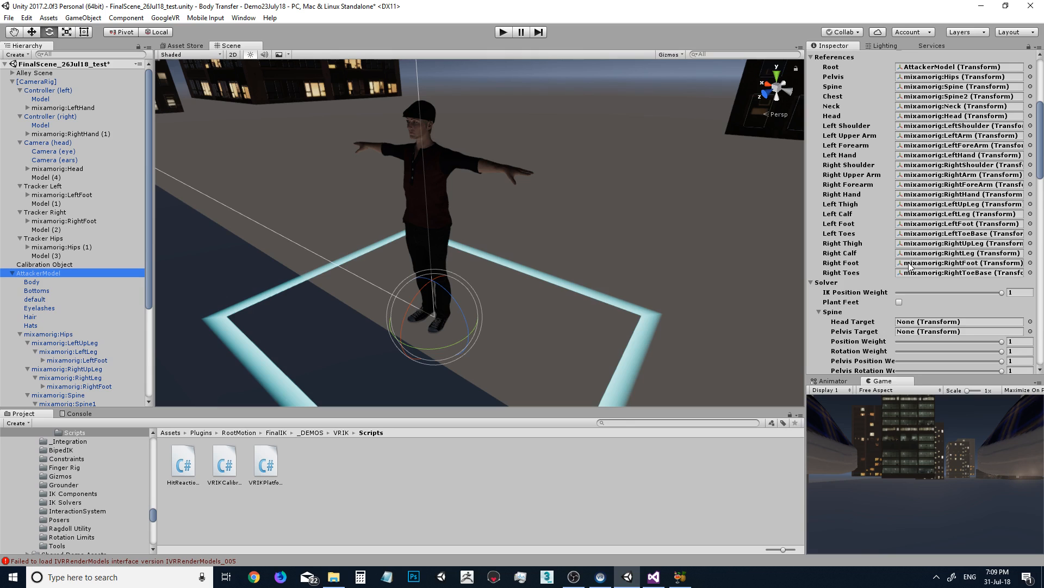
{"action": "scroll", "coordinate": [910, 266], "scroll_direction": "down", "scroll_amount": 3}
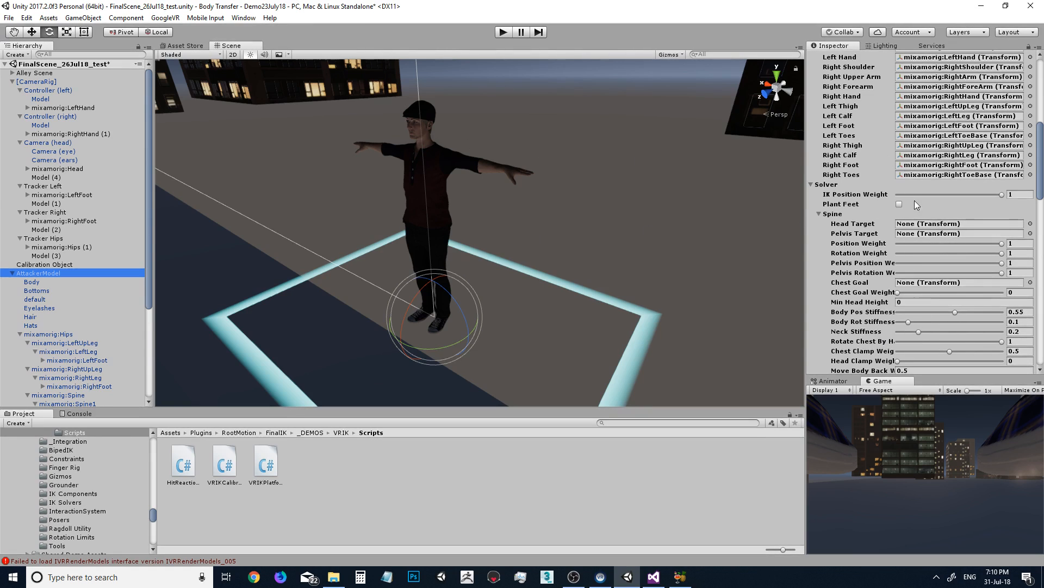
{"action": "scroll", "coordinate": [925, 179], "scroll_direction": "down", "scroll_amount": 2}
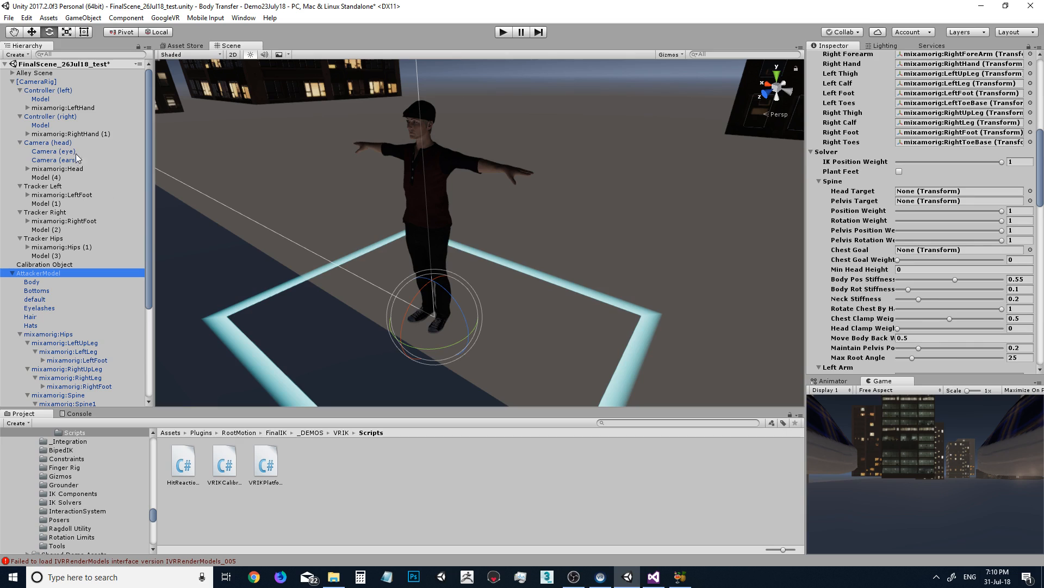
{"action": "left_click", "coordinate": [60, 169]}
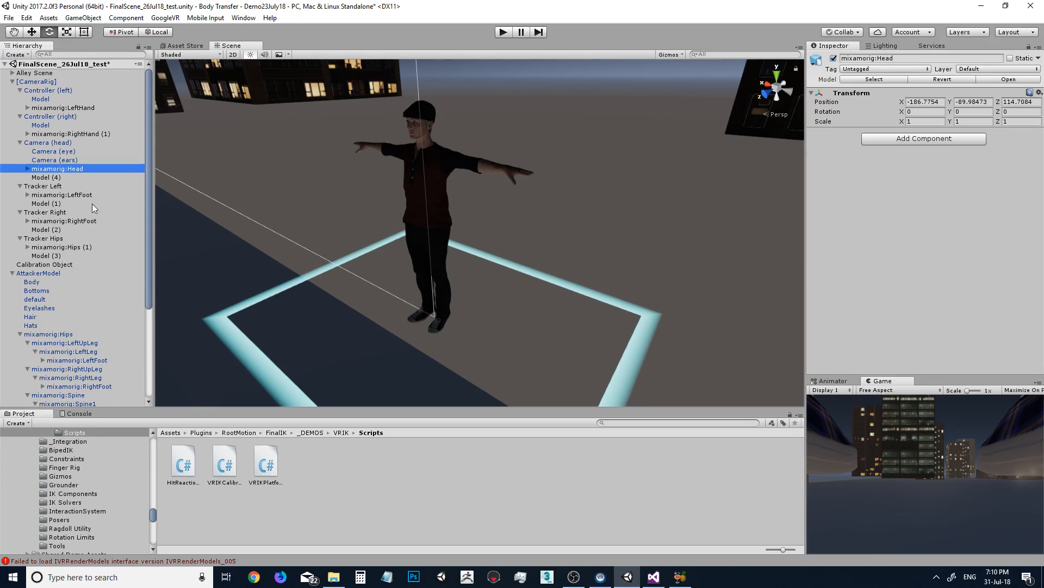
{"action": "left_click", "coordinate": [48, 274]}
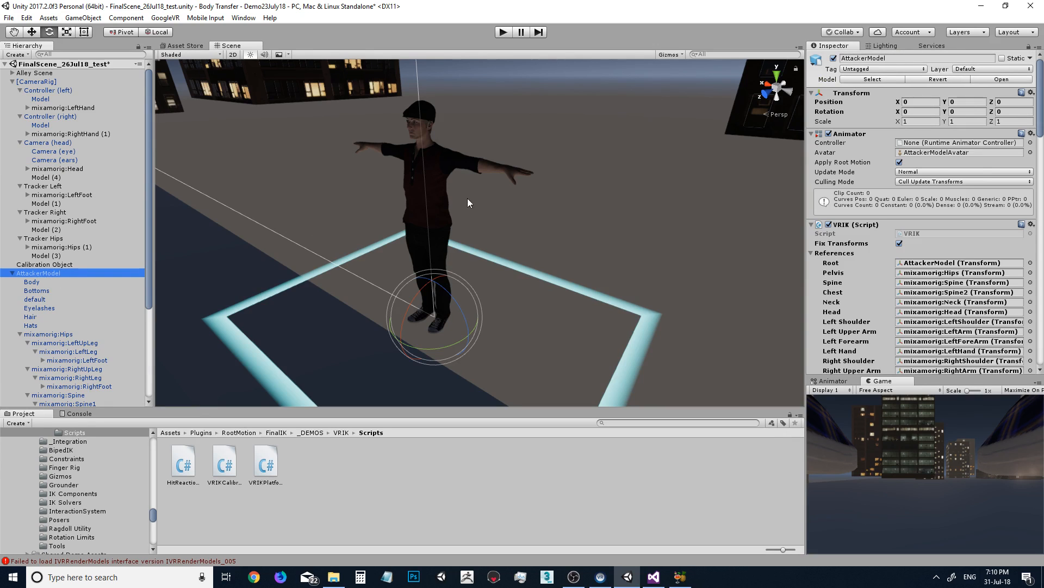
{"action": "scroll", "coordinate": [901, 245], "scroll_direction": "down", "scroll_amount": 5}
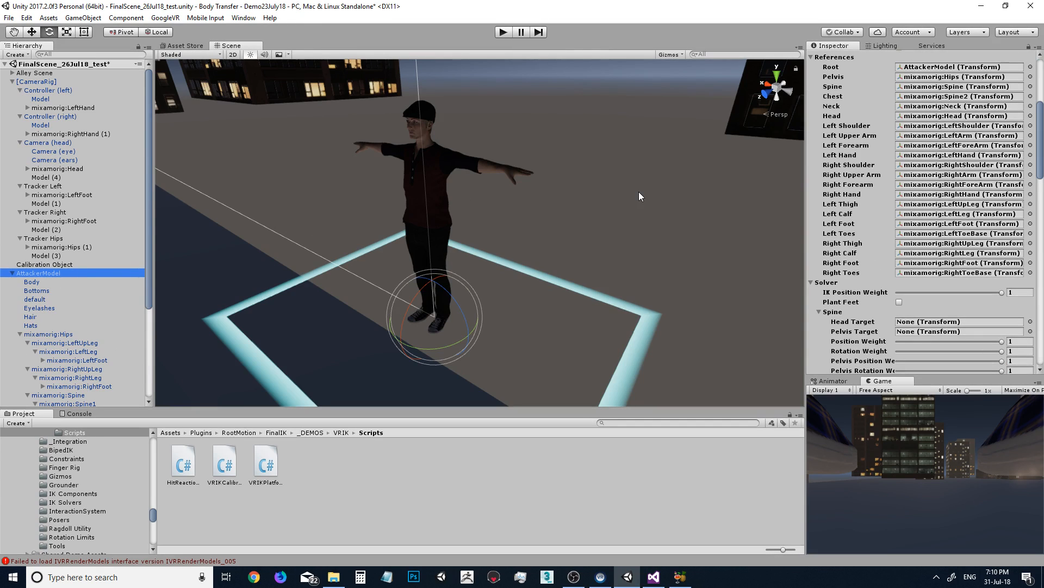
{"action": "scroll", "coordinate": [591, 242], "scroll_direction": "up", "scroll_amount": 7}
{"action": "scroll", "coordinate": [591, 241], "scroll_direction": "down", "scroll_amount": 11}
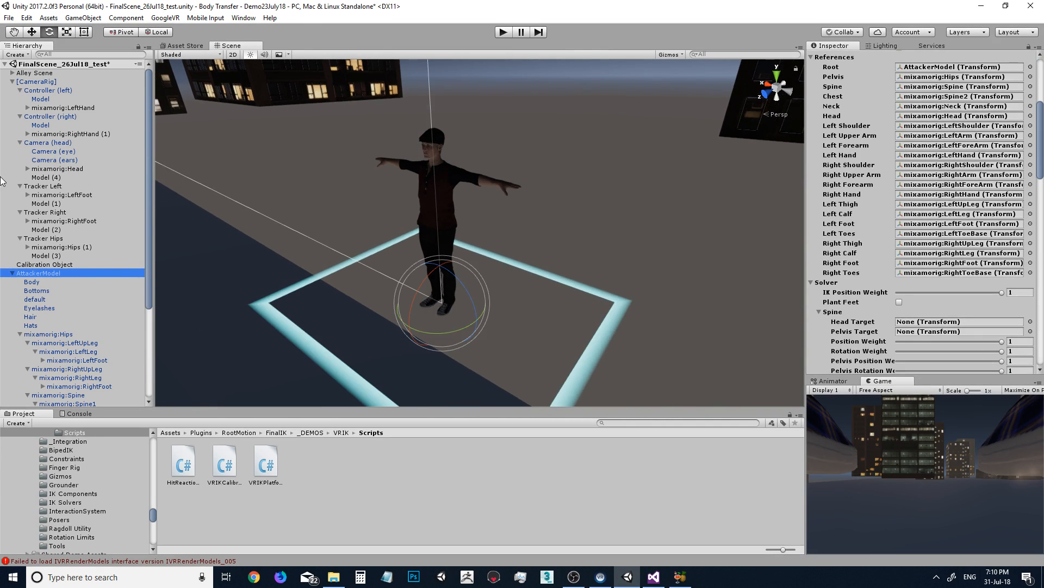
- Assign Camera (eye) as the Head Target in the Spine section of AttackerModel's VRIK solver
{"action": "scroll", "coordinate": [834, 151], "scroll_direction": "up", "scroll_amount": 4}
{"action": "scroll", "coordinate": [919, 152], "scroll_direction": "down", "scroll_amount": 10}
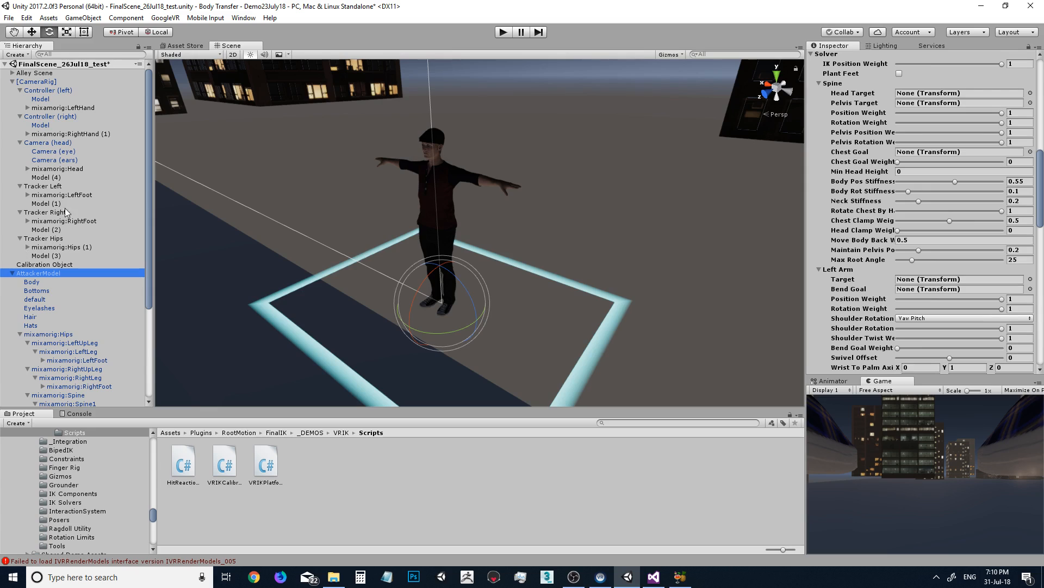
{"action": "left_click_drag", "start_coordinate": [68, 170], "coordinate": [926, 94]}
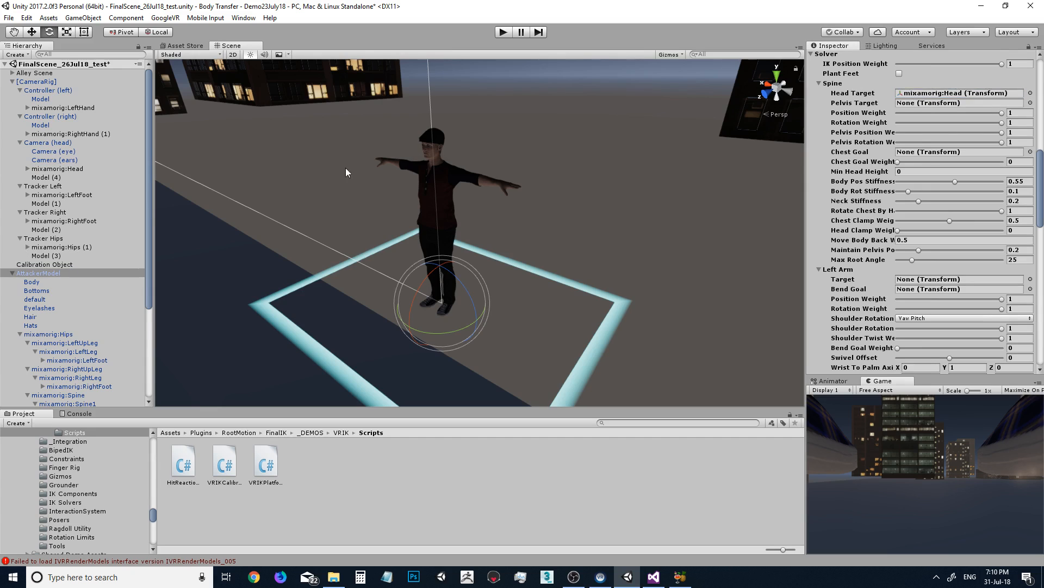
{"action": "left_click", "coordinate": [938, 94]}
{"action": "left_click_drag", "start_coordinate": [937, 92], "coordinate": [936, 93]}
- Assign mixamorig:LeftHand as the Left Arm target and mixamorig:Hips (1) as the Pelvis Target in the VRIK solver
{"action": "left_click_drag", "start_coordinate": [73, 111], "coordinate": [957, 279]}
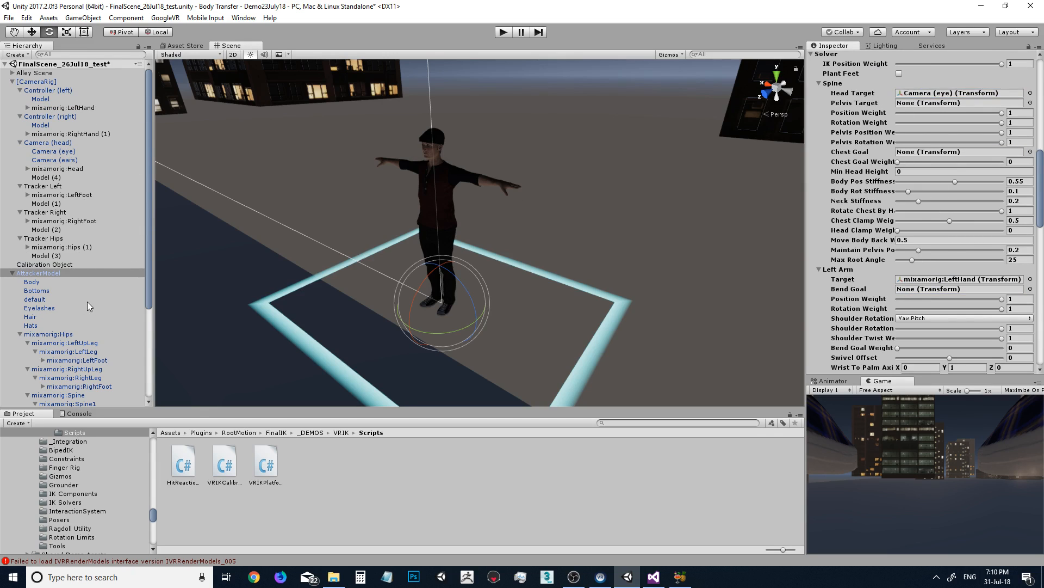
{"action": "left_click_drag", "start_coordinate": [75, 248], "coordinate": [937, 111]}
{"action": "left_click_drag", "start_coordinate": [92, 249], "coordinate": [907, 104]}
- Review the Spine and Left Arm solver settings in the VRIK component of AttackerModel
{"action": "left_click", "coordinate": [80, 247]}
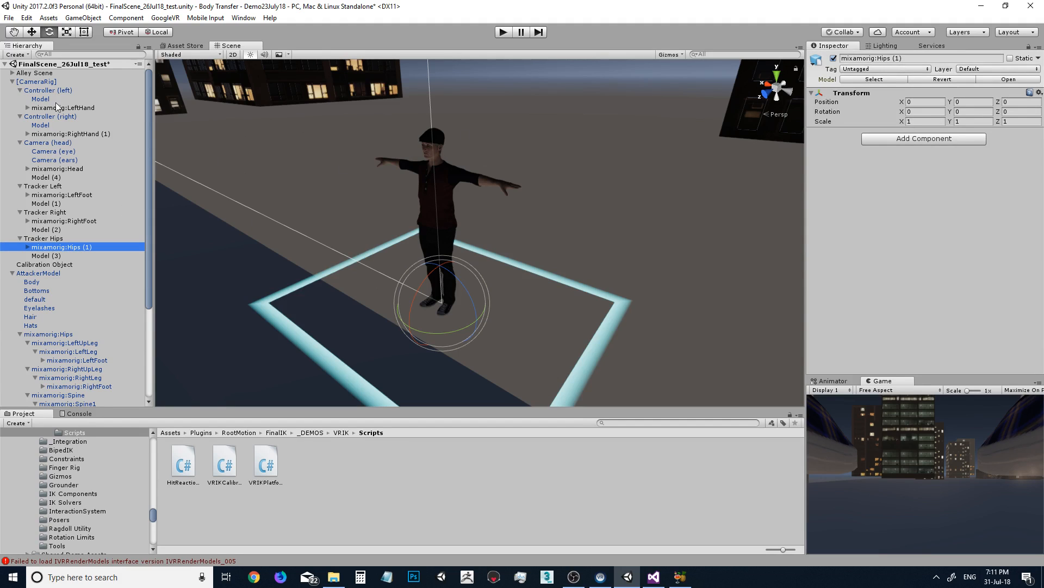
{"action": "left_click", "coordinate": [60, 272]}
{"action": "scroll", "coordinate": [951, 228], "scroll_direction": "down", "scroll_amount": 5}
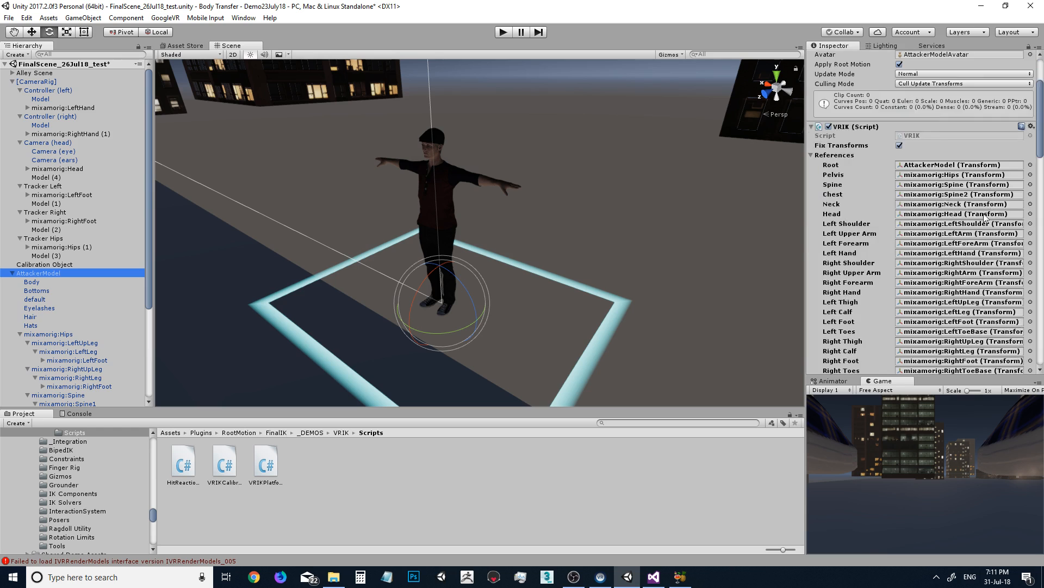
{"action": "scroll", "coordinate": [951, 232], "scroll_direction": "down", "scroll_amount": 5}
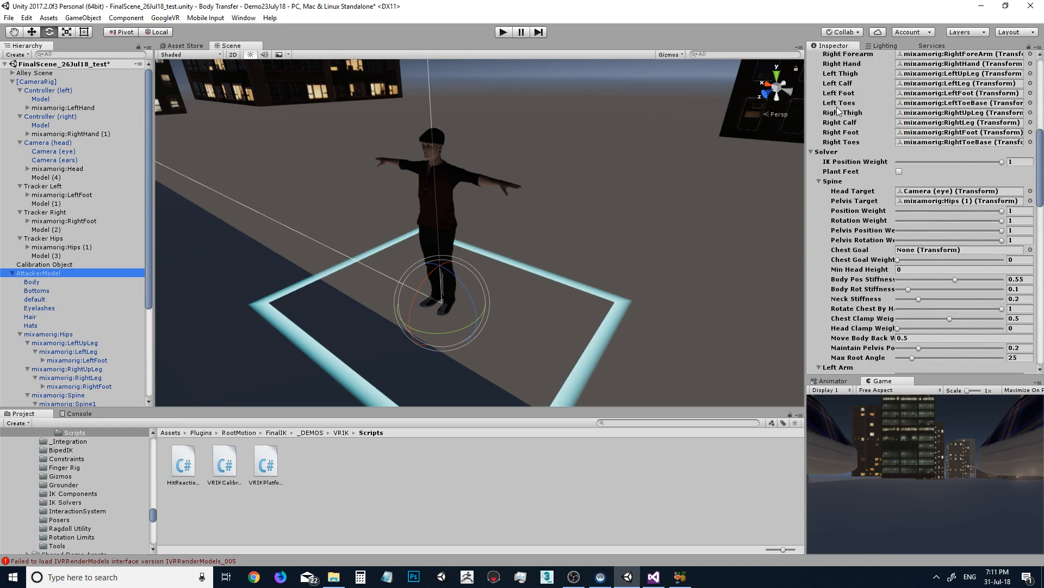
{"action": "scroll", "coordinate": [848, 164], "scroll_direction": "down", "scroll_amount": 3}
{"action": "scroll", "coordinate": [870, 199], "scroll_direction": "down", "scroll_amount": 3}
{"action": "scroll", "coordinate": [868, 193], "scroll_direction": "up", "scroll_amount": 7}
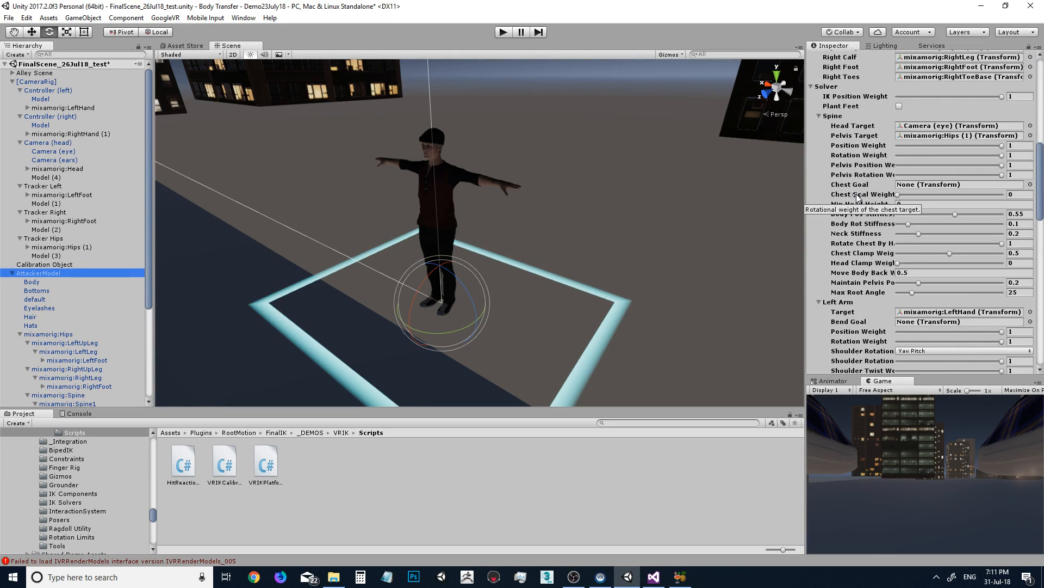
{"action": "scroll", "coordinate": [866, 191], "scroll_direction": "down", "scroll_amount": 3}
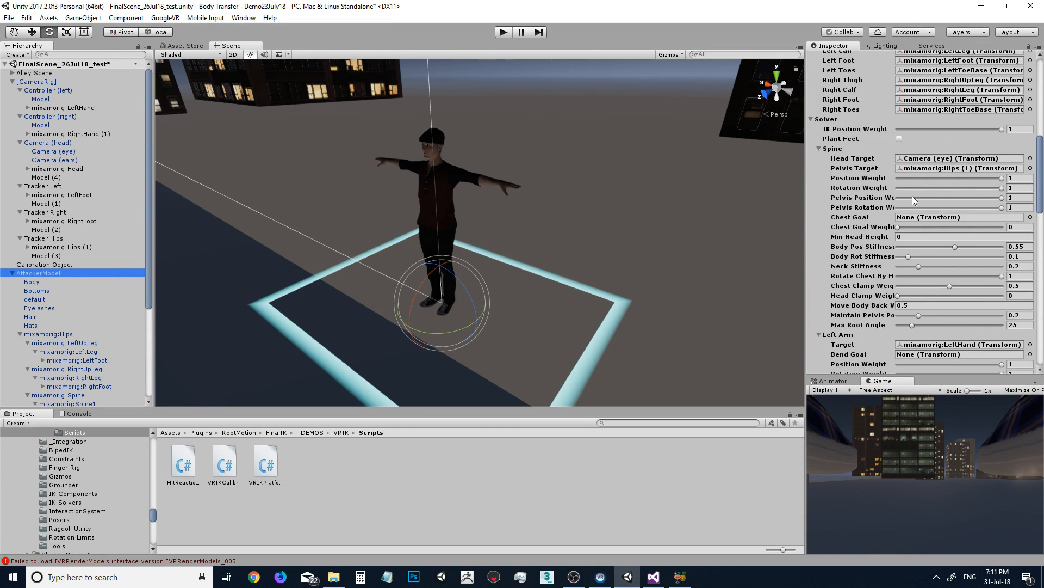
- Reset the VRIK component on AttackerModel to its default values and bring its solver settings into view
{"action": "scroll", "coordinate": [957, 184], "scroll_direction": "up", "scroll_amount": 10}
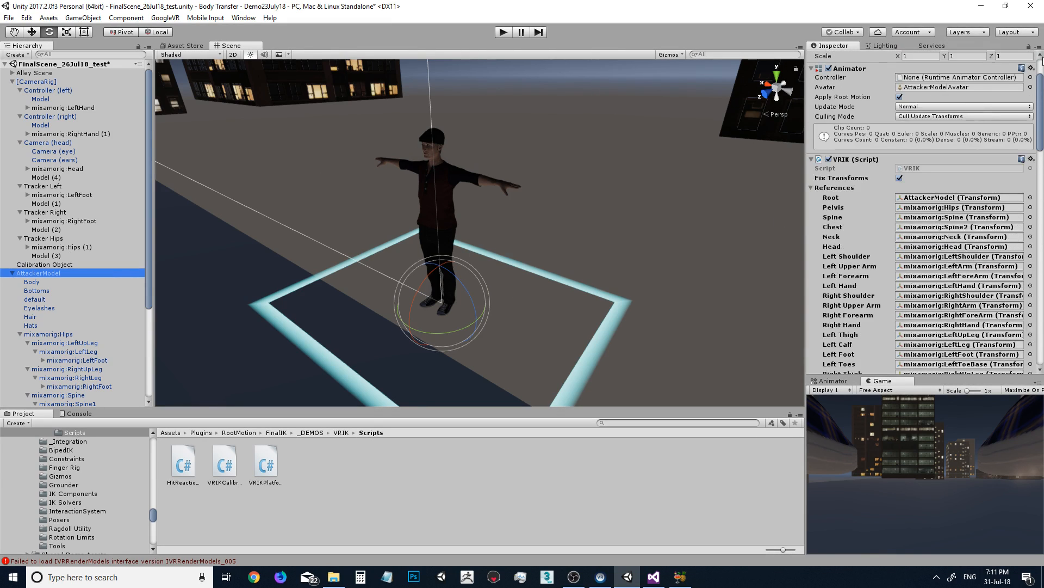
{"action": "left_click", "coordinate": [1031, 159]}
{"action": "left_click", "coordinate": [982, 171]}
{"action": "scroll", "coordinate": [868, 217], "scroll_direction": "down", "scroll_amount": 8}
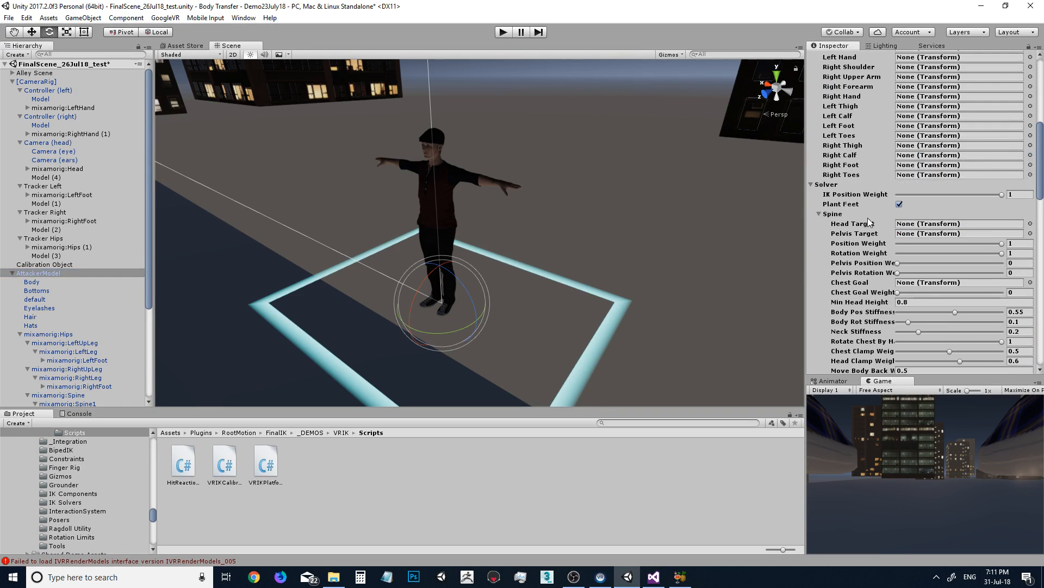
- Disable Plant Feet in AttackerModel's VRIK solver and set the Spine's Pelvis Position Weight and Pelvis Rotation Weight to 1
{"action": "left_click", "coordinate": [900, 205]}
{"action": "scroll", "coordinate": [955, 95], "scroll_direction": "down", "scroll_amount": 4}
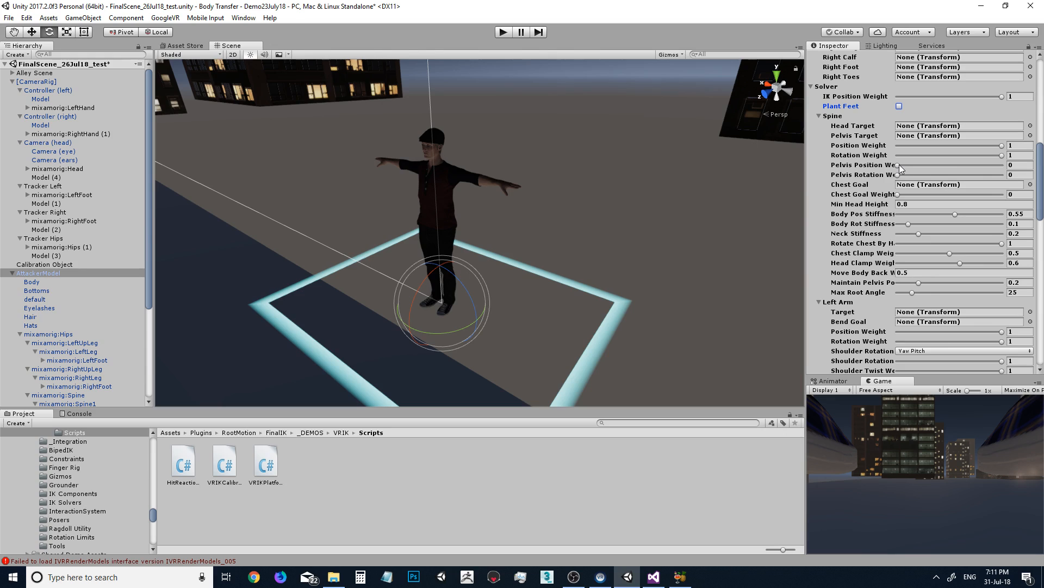
{"action": "left_click_drag", "start_coordinate": [899, 164], "coordinate": [1043, 149]}
{"action": "left_click_drag", "start_coordinate": [898, 174], "coordinate": [1043, 161]}
- Set the Spine's Min Head Height to 0 and its Head Clamp Weight to 0
{"action": "scroll", "coordinate": [906, 171], "scroll_direction": "down", "scroll_amount": 3}
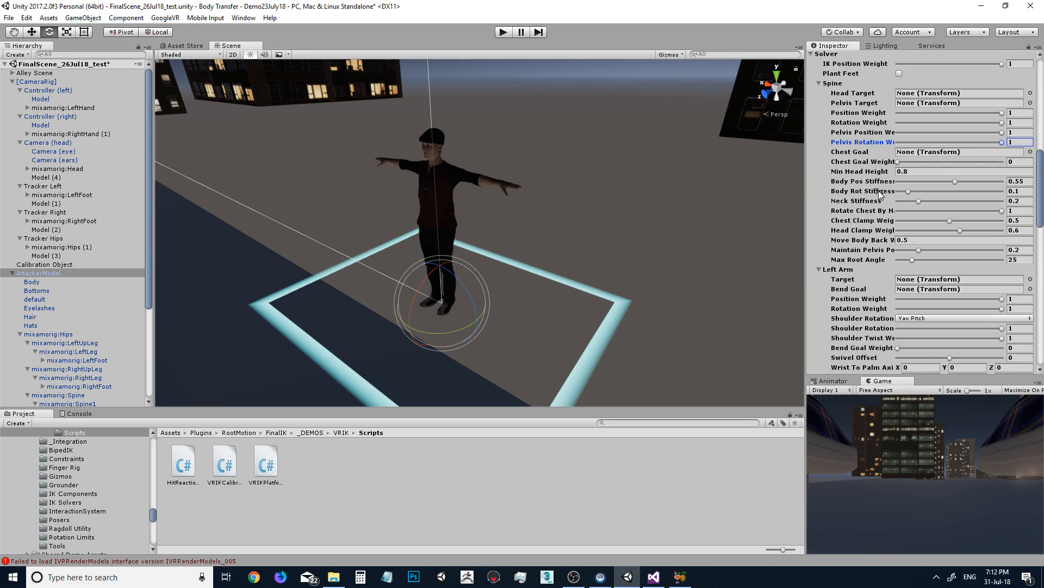
{"action": "left_click", "coordinate": [904, 172]}
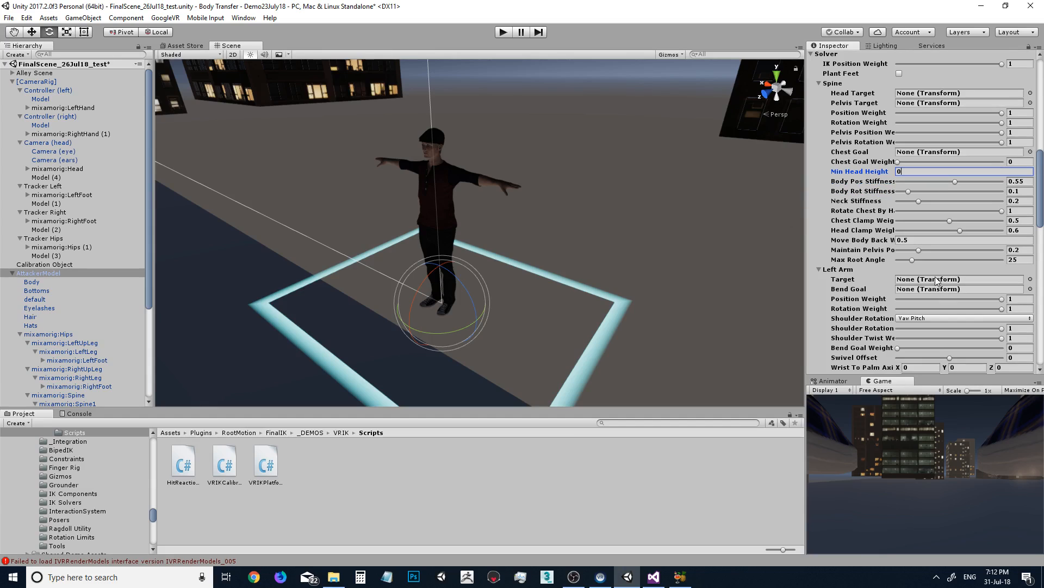
{"action": "left_click_drag", "start_coordinate": [960, 230], "coordinate": [827, 246]}
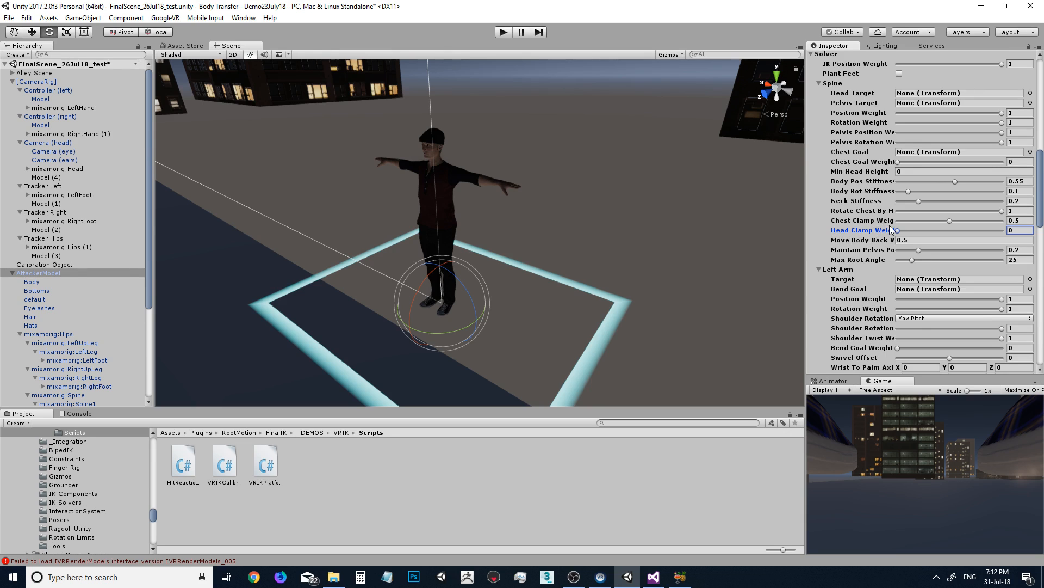
- Set the Left Arm's Arm Length Mlp to 1.02 in the VRIK solver
{"action": "scroll", "coordinate": [884, 311], "scroll_direction": "down", "scroll_amount": 3}
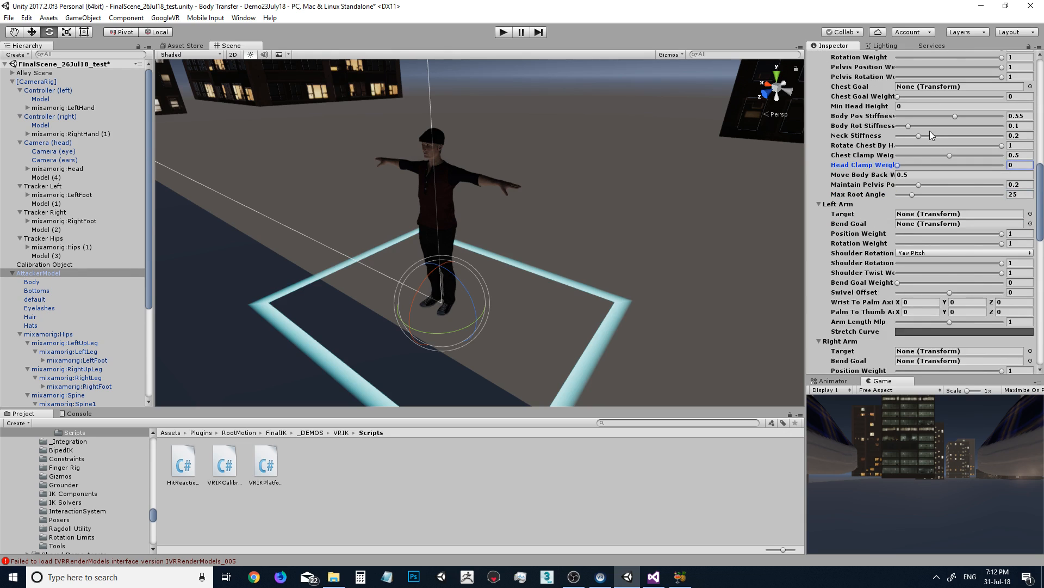
{"action": "scroll", "coordinate": [929, 128], "scroll_direction": "down", "scroll_amount": 3}
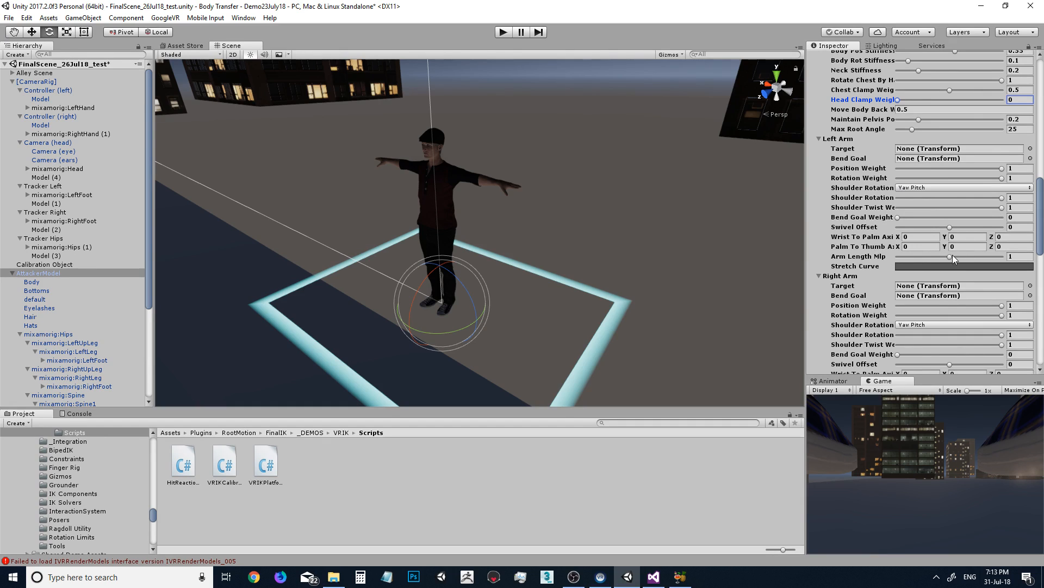
{"action": "mouse_move", "coordinate": [951, 255]}
{"action": "left_mouse_down"}
{"action": "mouse_move", "coordinate": [961, 254]}
{"action": "mouse_move", "coordinate": [938, 259]}
{"action": "mouse_move", "coordinate": [952, 260]}
{"action": "left_mouse_up"}
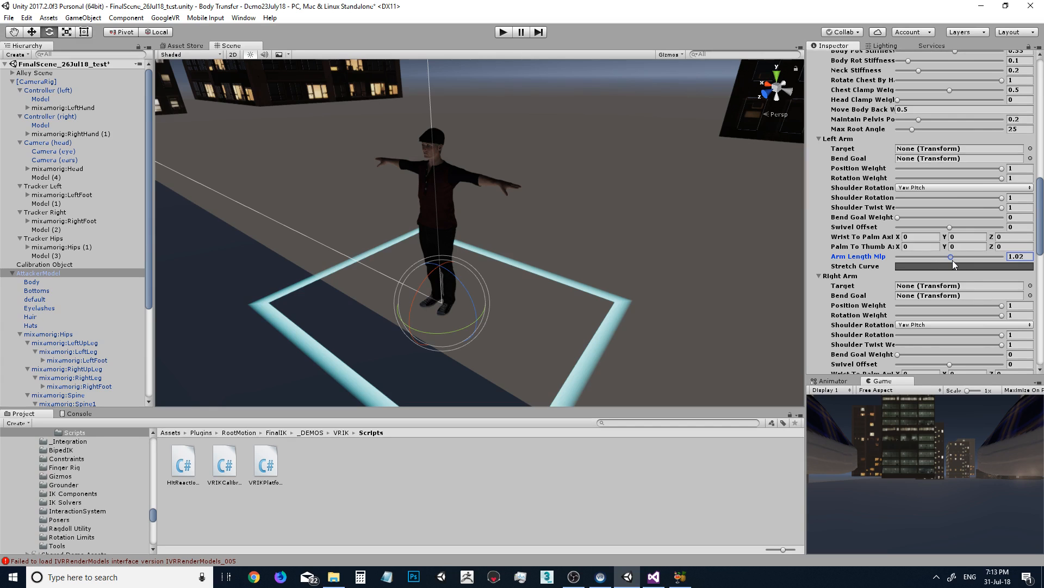
- Set Position Weight and Rotation Weight to 1 for both the Left Leg and the Right Leg
{"action": "scroll", "coordinate": [952, 260], "scroll_direction": "down", "scroll_amount": 3}
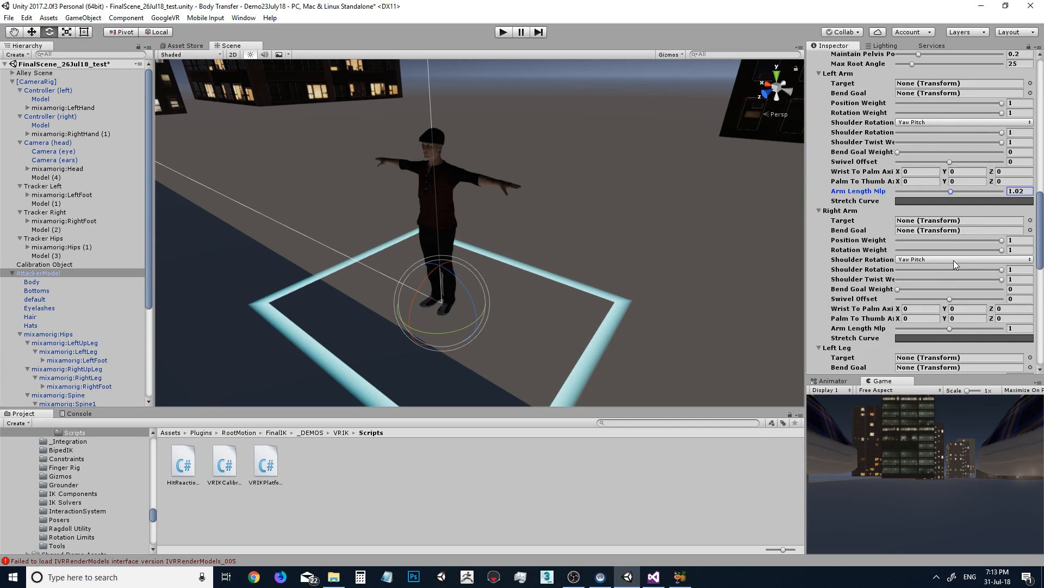
{"action": "scroll", "coordinate": [910, 302], "scroll_direction": "down", "scroll_amount": 5}
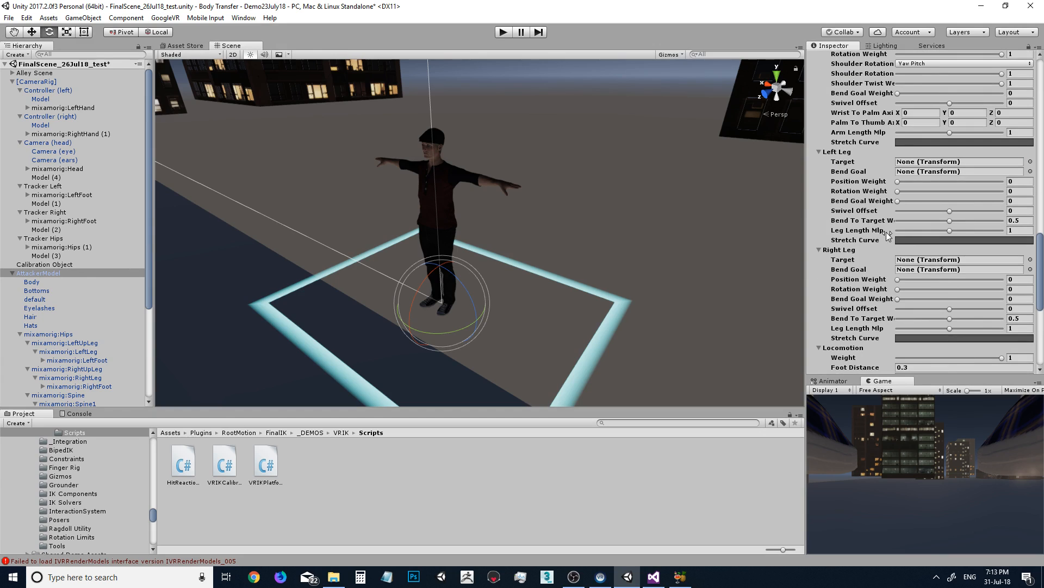
{"action": "scroll", "coordinate": [918, 233], "scroll_direction": "up", "scroll_amount": 3}
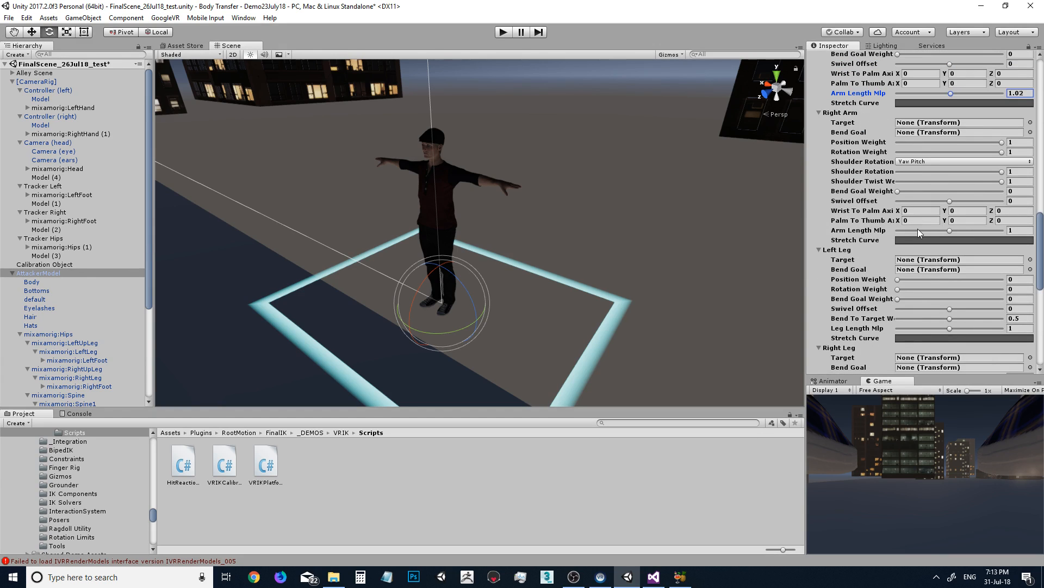
{"action": "scroll", "coordinate": [903, 289], "scroll_direction": "down", "scroll_amount": 4}
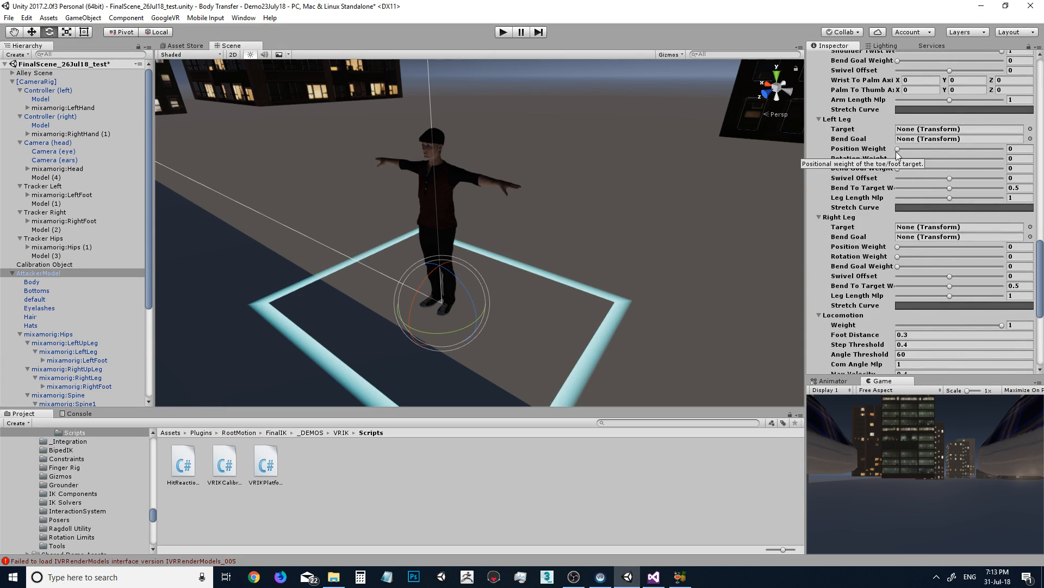
{"action": "left_click_drag", "start_coordinate": [897, 150], "coordinate": [1023, 158]}
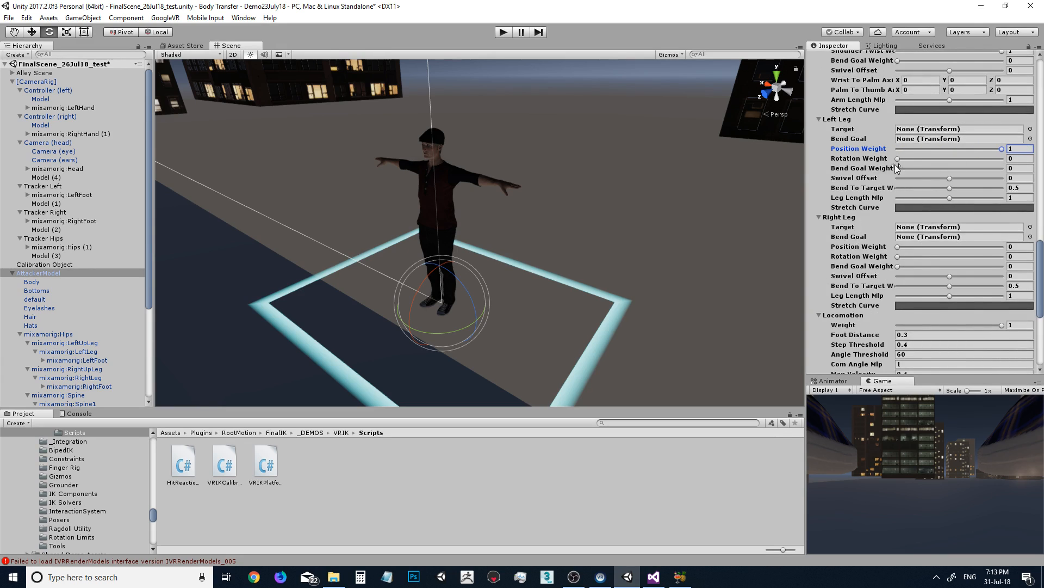
{"action": "left_click_drag", "start_coordinate": [898, 158], "coordinate": [1007, 158]}
{"action": "left_click_drag", "start_coordinate": [909, 251], "coordinate": [1043, 248]}
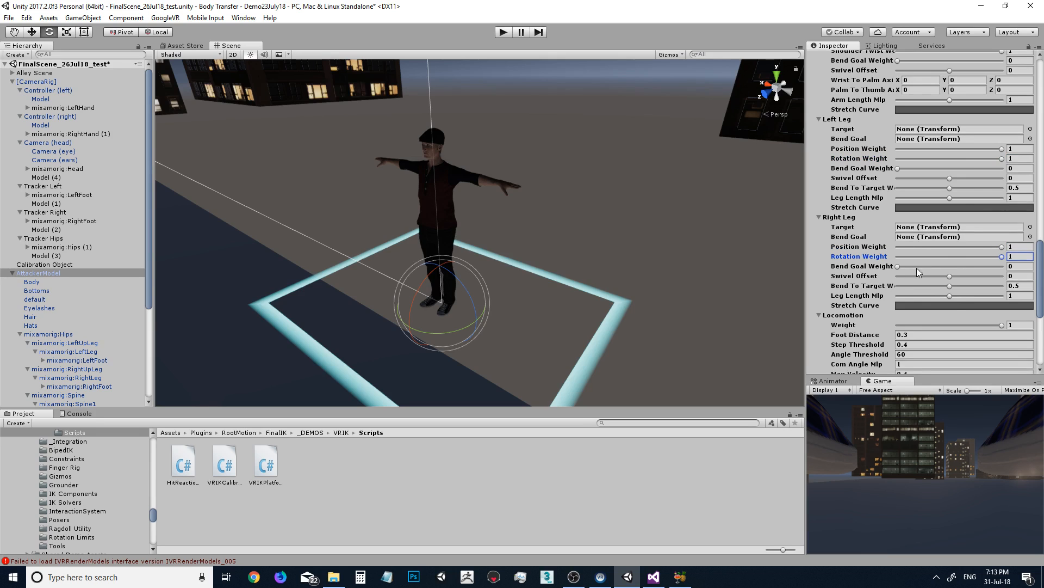
- Set the Right Leg's Leg Length Mlp to 1.1 and the Locomotion Weight to 0
{"action": "left_click_drag", "start_coordinate": [951, 295], "coordinate": [955, 296]}
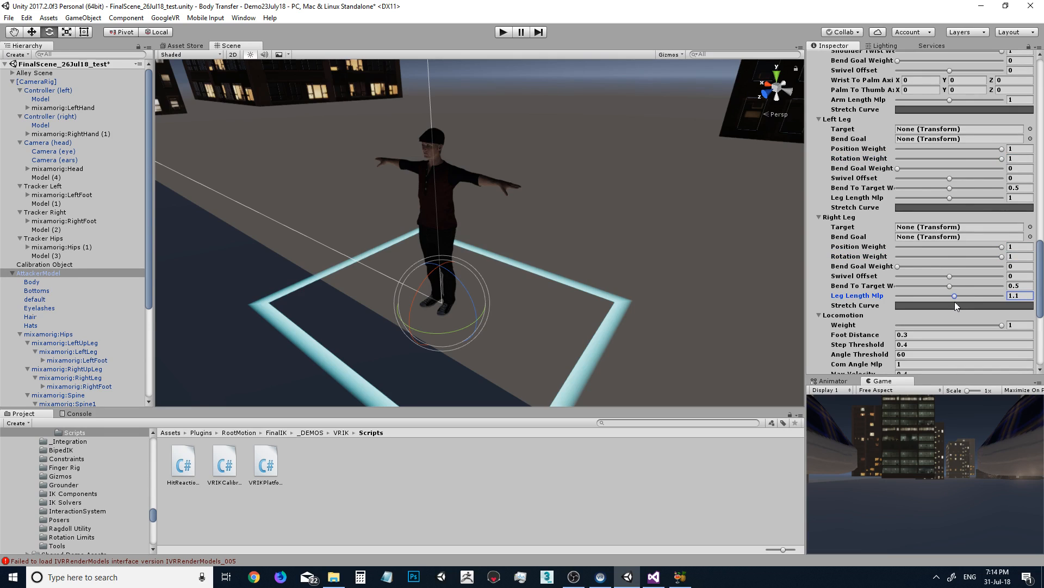
{"action": "left_click_drag", "start_coordinate": [974, 324], "coordinate": [638, 336]}
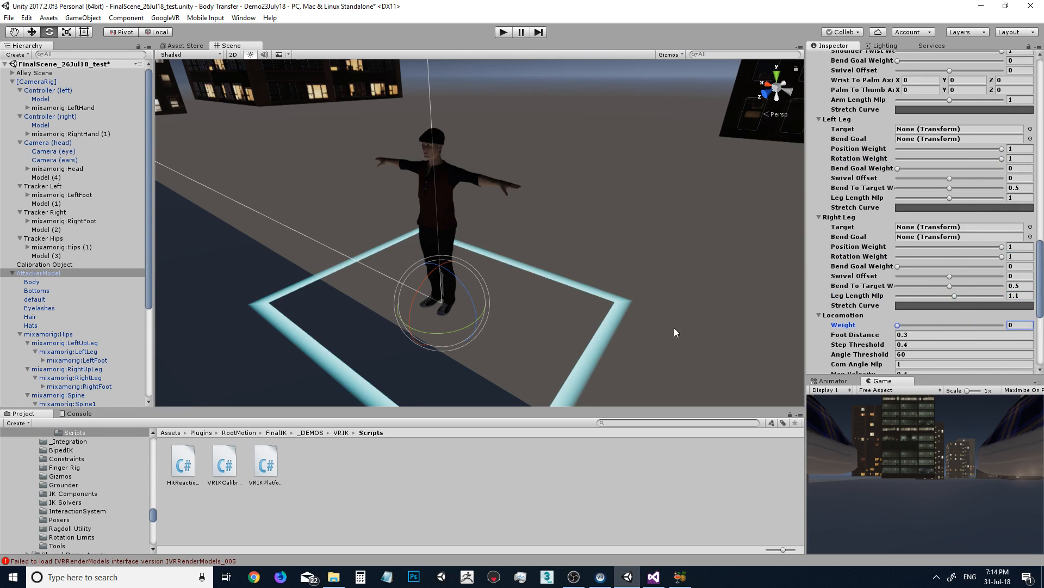
{"action": "scroll", "coordinate": [879, 303], "scroll_direction": "down", "scroll_amount": 5}
{"action": "scroll", "coordinate": [880, 303], "scroll_direction": "down", "scroll_amount": 1}
{"action": "scroll", "coordinate": [877, 310], "scroll_direction": "up", "scroll_amount": 10}
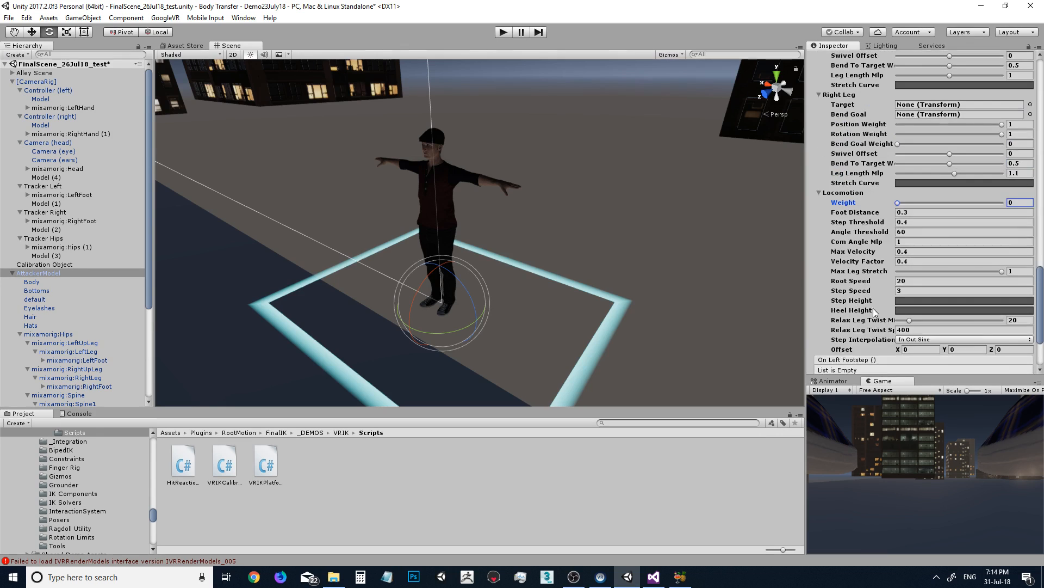
{"action": "scroll", "coordinate": [875, 283], "scroll_direction": "up", "scroll_amount": 15}
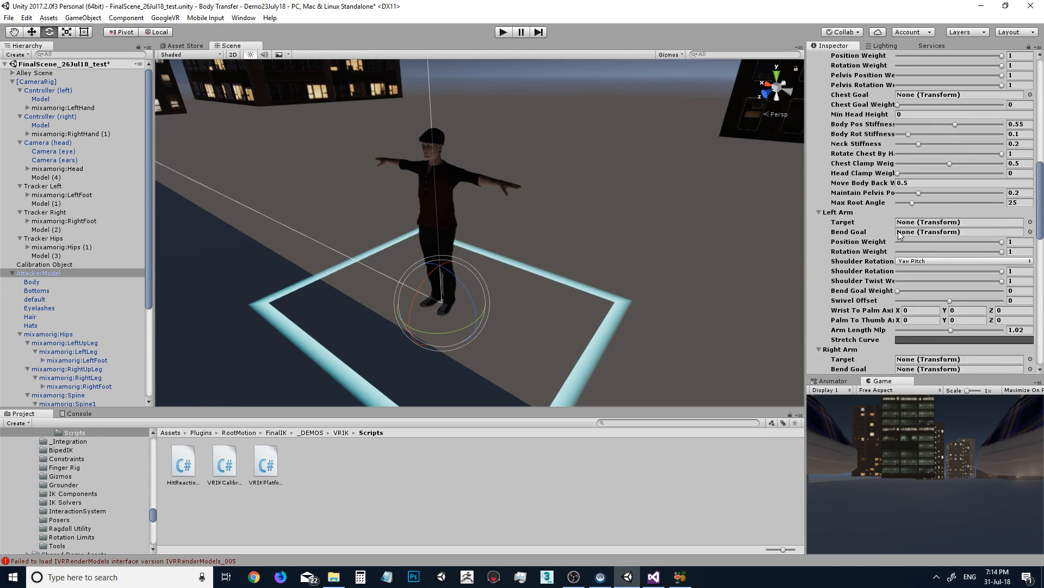
{"action": "scroll", "coordinate": [890, 213], "scroll_direction": "up", "scroll_amount": 5}
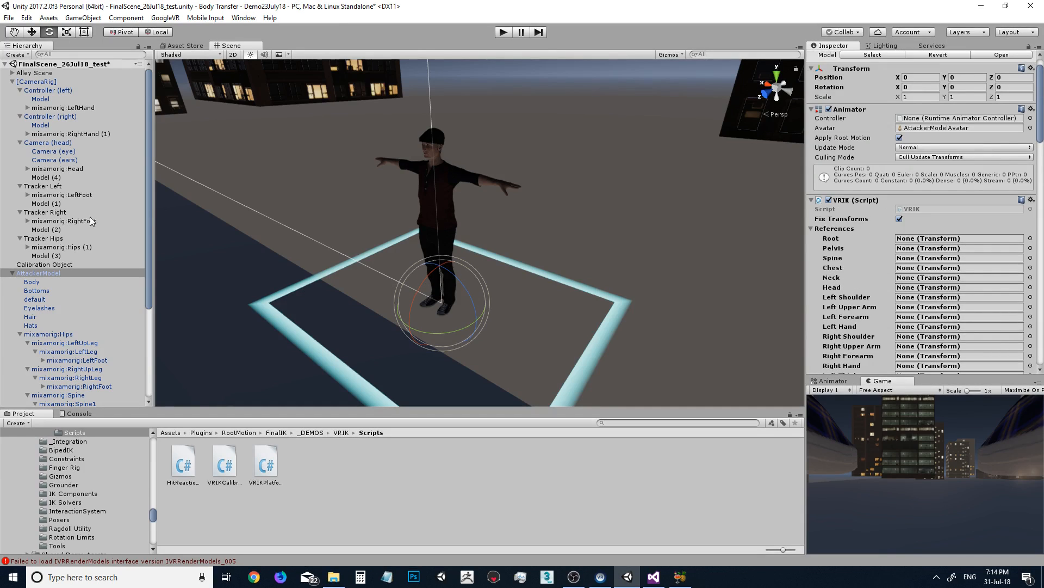
- Expand the All Scenes object in the scene hierarchy to locate the character models already set up there
{"action": "left_click", "coordinate": [52, 255]}
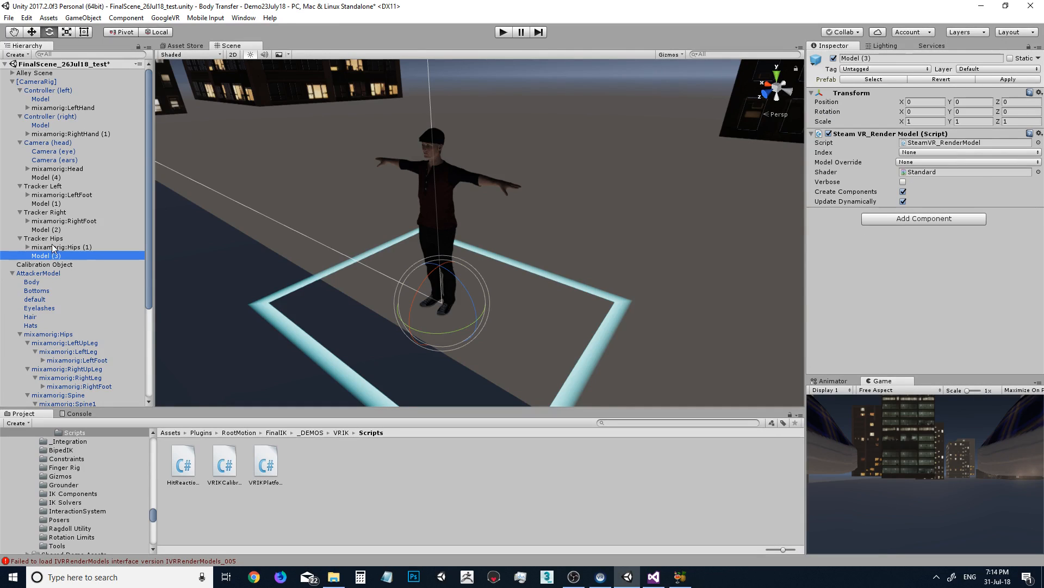
{"action": "left_click", "coordinate": [54, 247]}
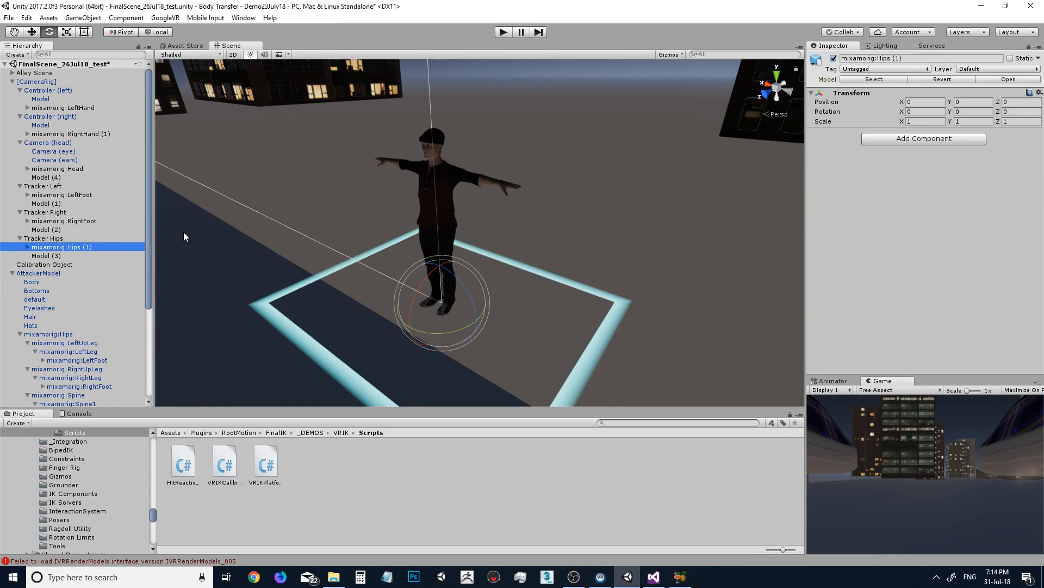
{"action": "scroll", "coordinate": [63, 316], "scroll_direction": "down", "scroll_amount": 5}
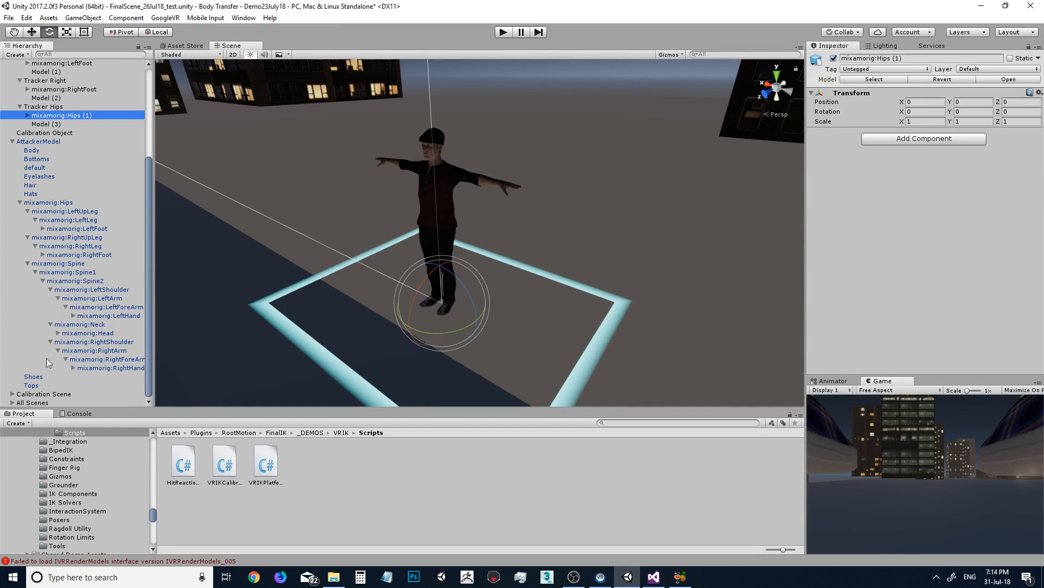
{"action": "left_click", "coordinate": [10, 403]}
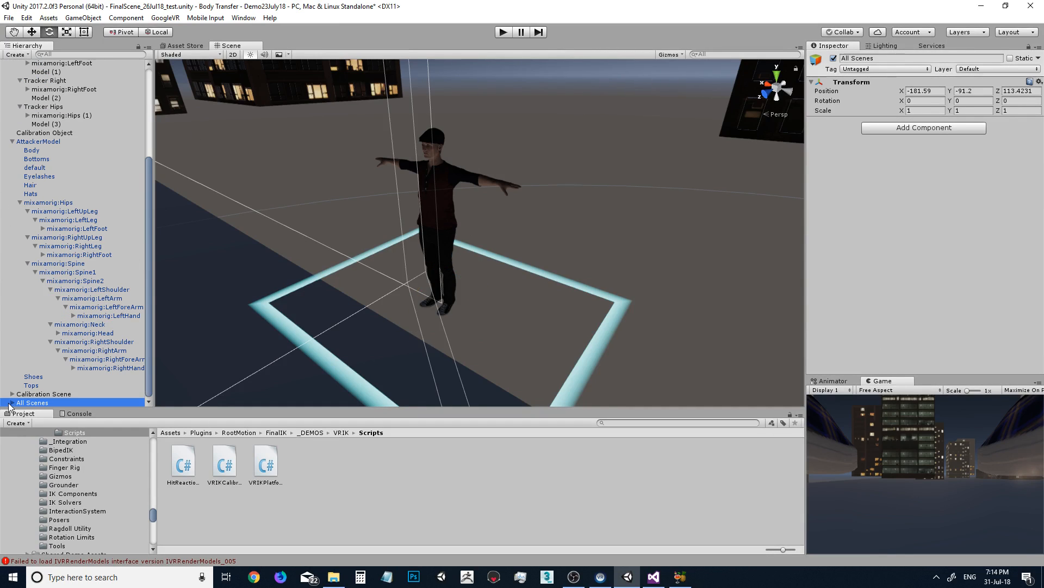
{"action": "left_click", "coordinate": [11, 403]}
{"action": "scroll", "coordinate": [31, 357], "scroll_direction": "down", "scroll_amount": 7}
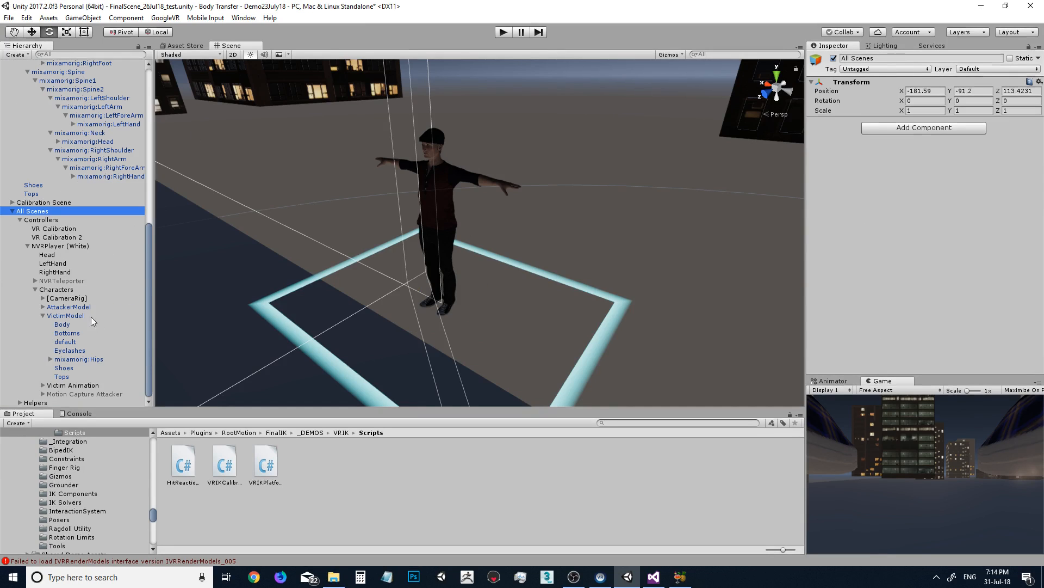
- Examine VictimModel's VRIK settings, including its bone references, Spine weights, palm axes, and arm and leg length multipliers
{"action": "left_click", "coordinate": [64, 316]}
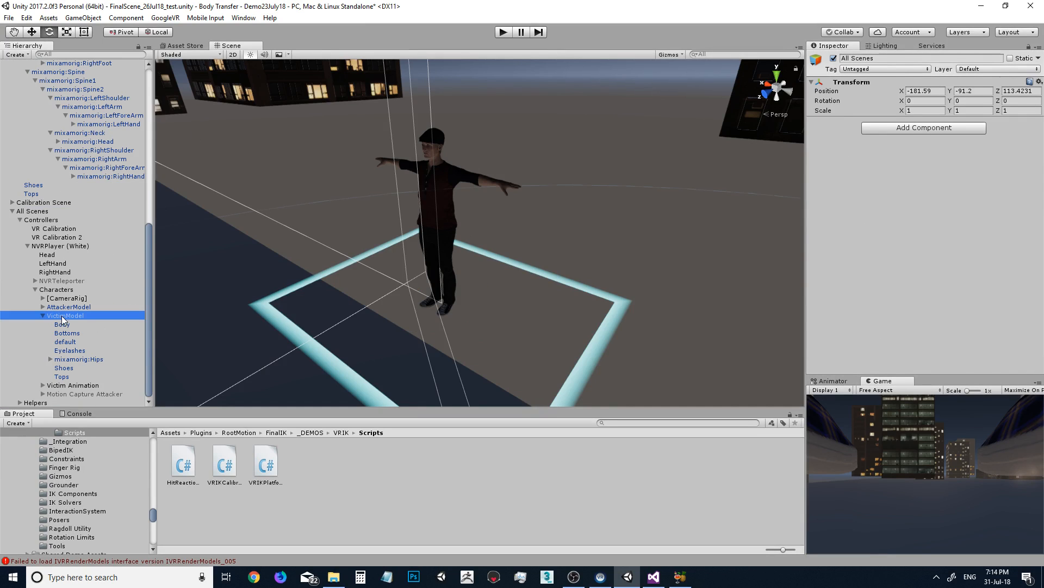
{"action": "scroll", "coordinate": [935, 238], "scroll_direction": "down", "scroll_amount": 5}
{"action": "scroll", "coordinate": [936, 238], "scroll_direction": "down", "scroll_amount": 4}
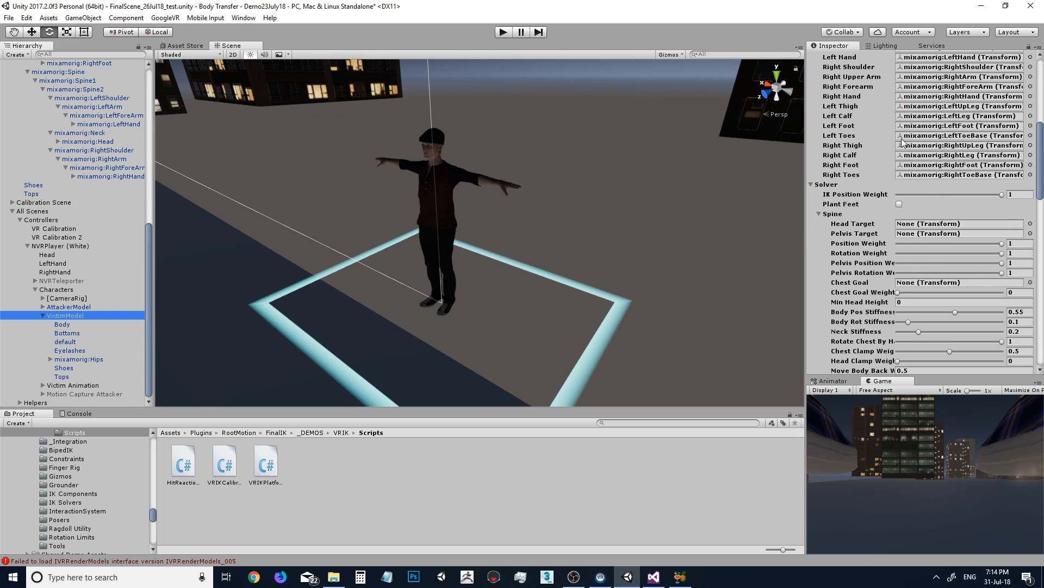
{"action": "scroll", "coordinate": [932, 163], "scroll_direction": "down", "scroll_amount": 4}
{"action": "scroll", "coordinate": [957, 196], "scroll_direction": "down", "scroll_amount": 4}
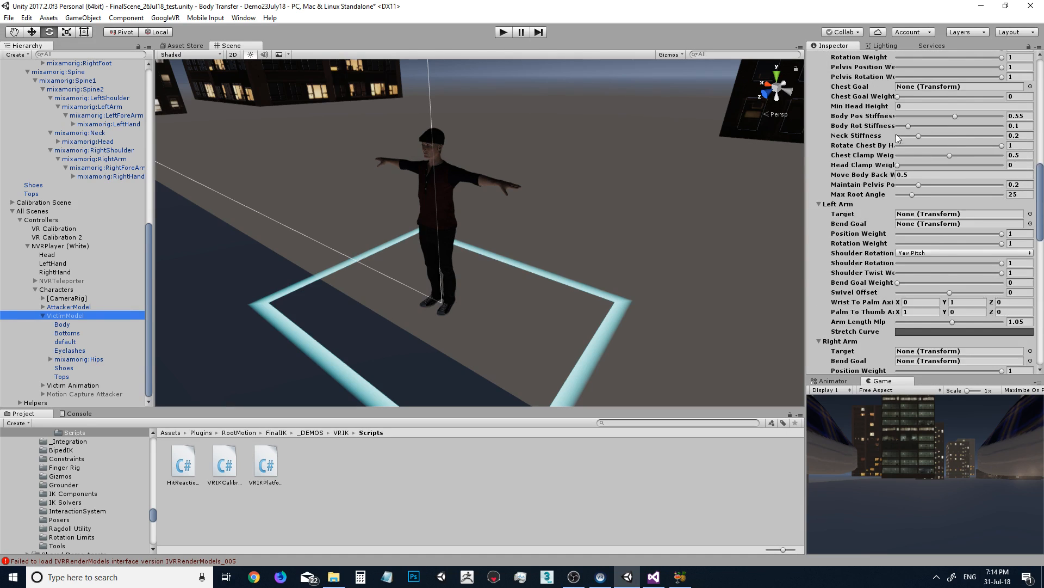
{"action": "scroll", "coordinate": [906, 260], "scroll_direction": "down", "scroll_amount": 4}
{"action": "scroll", "coordinate": [903, 237], "scroll_direction": "down", "scroll_amount": 2}
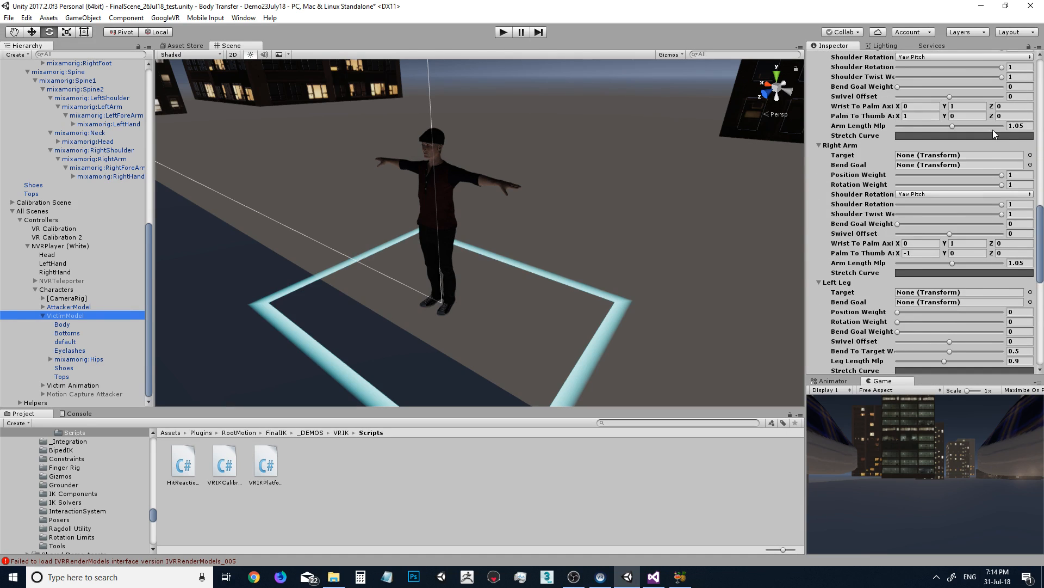
{"action": "scroll", "coordinate": [995, 132], "scroll_direction": "up", "scroll_amount": 4}
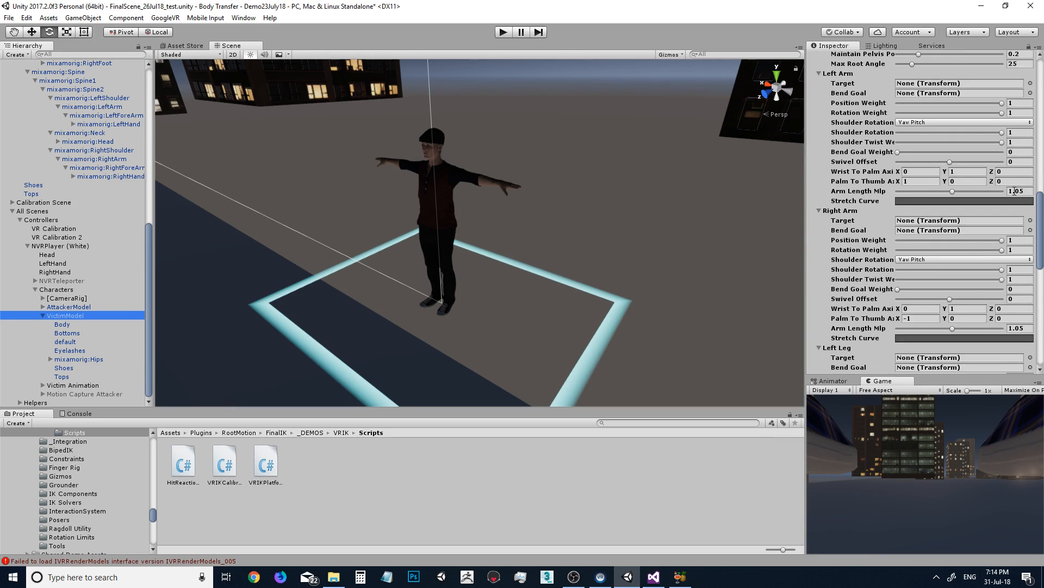
{"action": "scroll", "coordinate": [1014, 193], "scroll_direction": "down", "scroll_amount": 14}
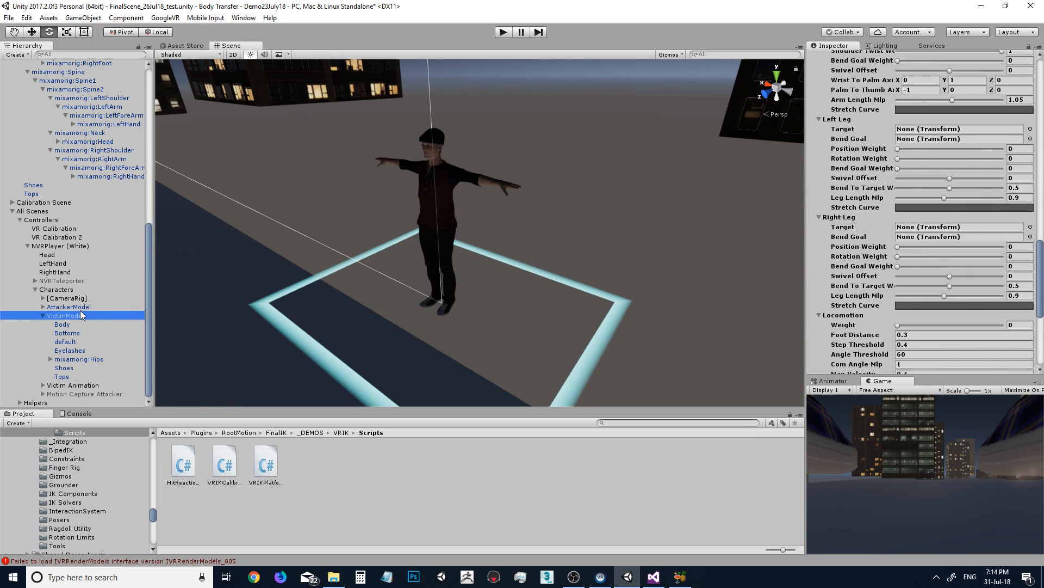
- Examine the VRIK references, Spine, arm and leg settings of the AttackerModel under Characters for comparison
{"action": "left_click", "coordinate": [78, 309]}
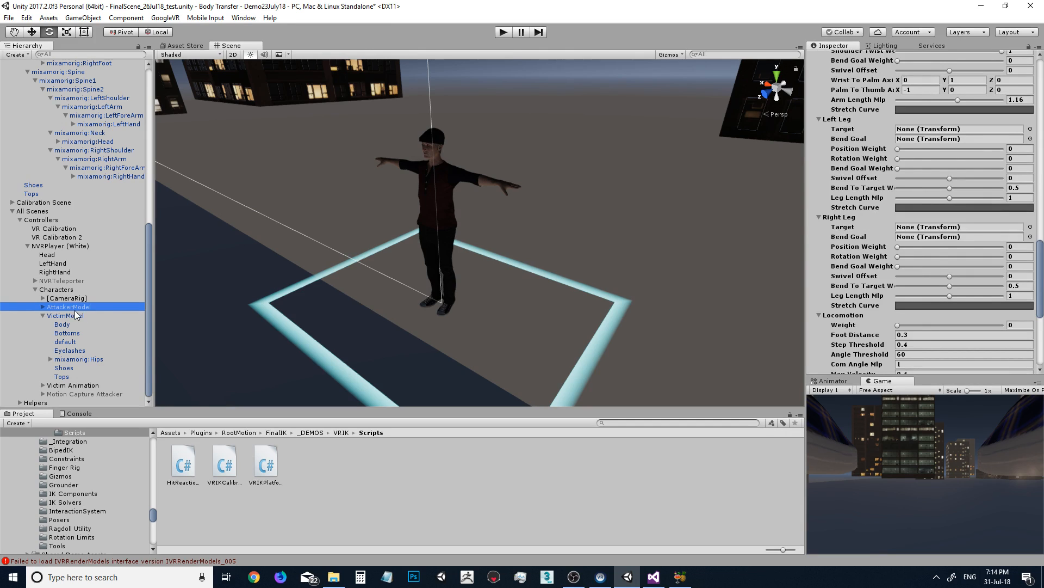
{"action": "scroll", "coordinate": [1014, 266], "scroll_direction": "up", "scroll_amount": 4}
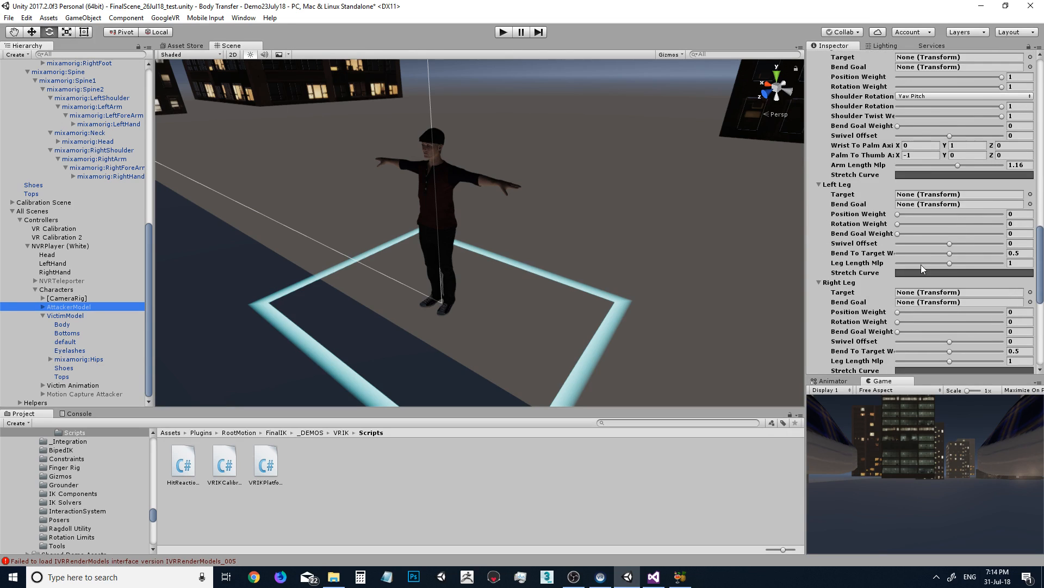
{"action": "scroll", "coordinate": [1014, 266], "scroll_direction": "up", "scroll_amount": 3}
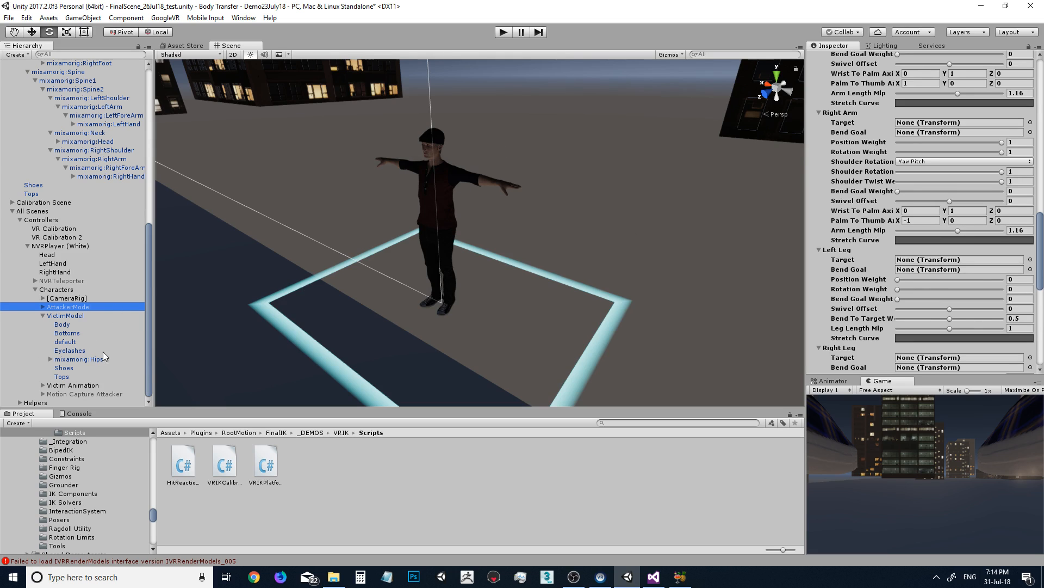
{"action": "left_click_drag", "start_coordinate": [152, 334], "coordinate": [153, 334]}
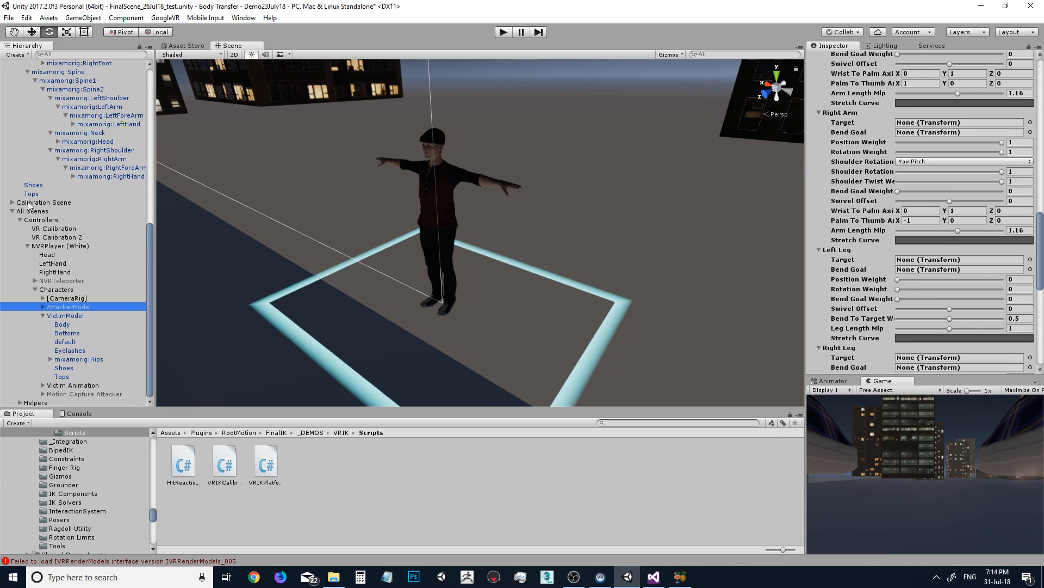
{"action": "scroll", "coordinate": [928, 197], "scroll_direction": "up", "scroll_amount": 10}
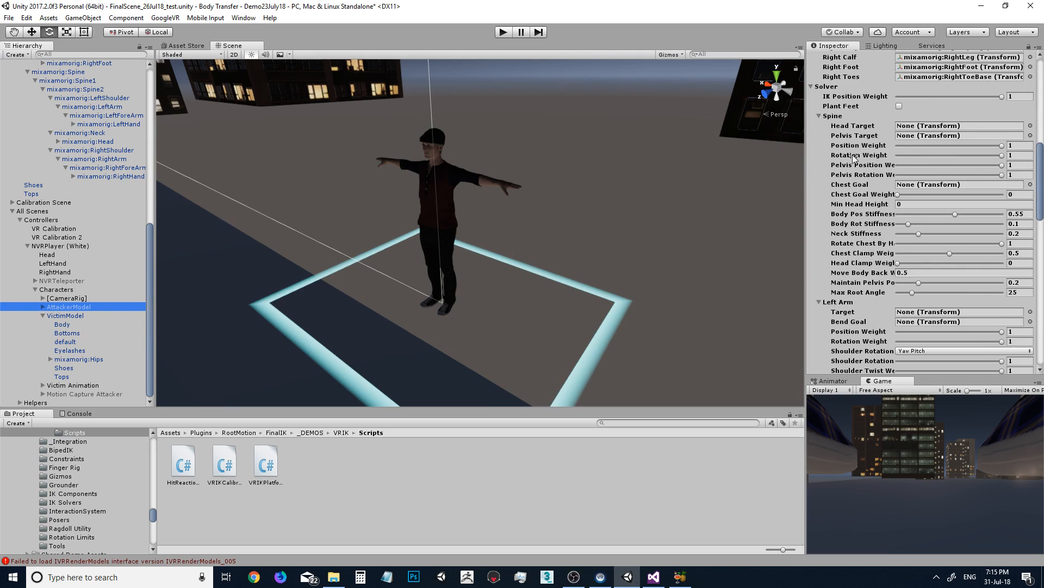
{"action": "scroll", "coordinate": [919, 143], "scroll_direction": "up", "scroll_amount": 4}
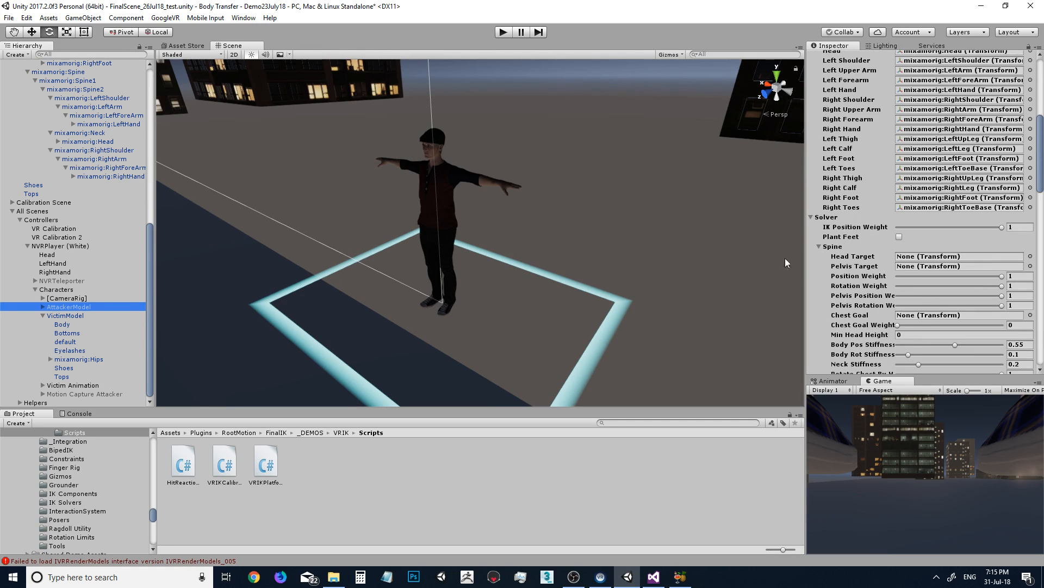
- Compare the top-level [CameraRig] and AttackerModel hierarchy with the models under Characters, and examine the Characters AttackerModel's Transform, Animator and VRIK references
{"action": "scroll", "coordinate": [65, 255], "scroll_direction": "up", "scroll_amount": 6}
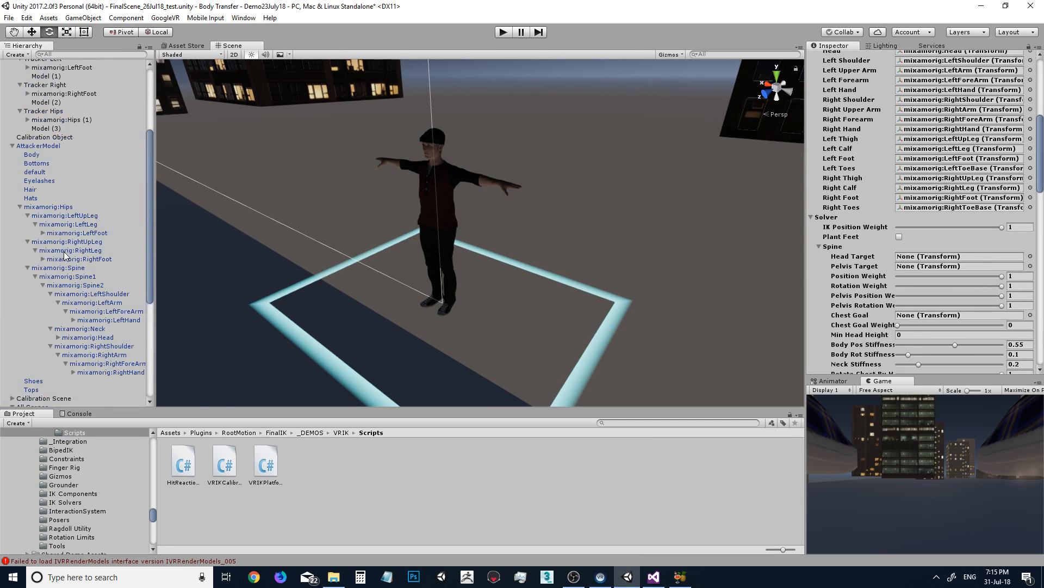
{"action": "scroll", "coordinate": [64, 254], "scroll_direction": "up", "scroll_amount": 4}
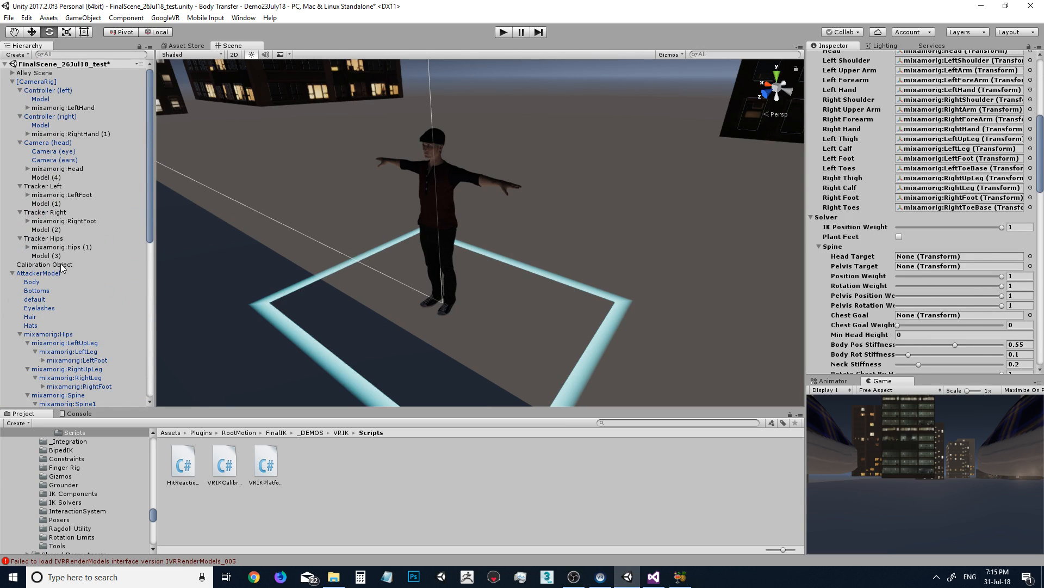
{"action": "scroll", "coordinate": [76, 258], "scroll_direction": "down", "scroll_amount": 10}
{"action": "left_click", "coordinate": [86, 306]}
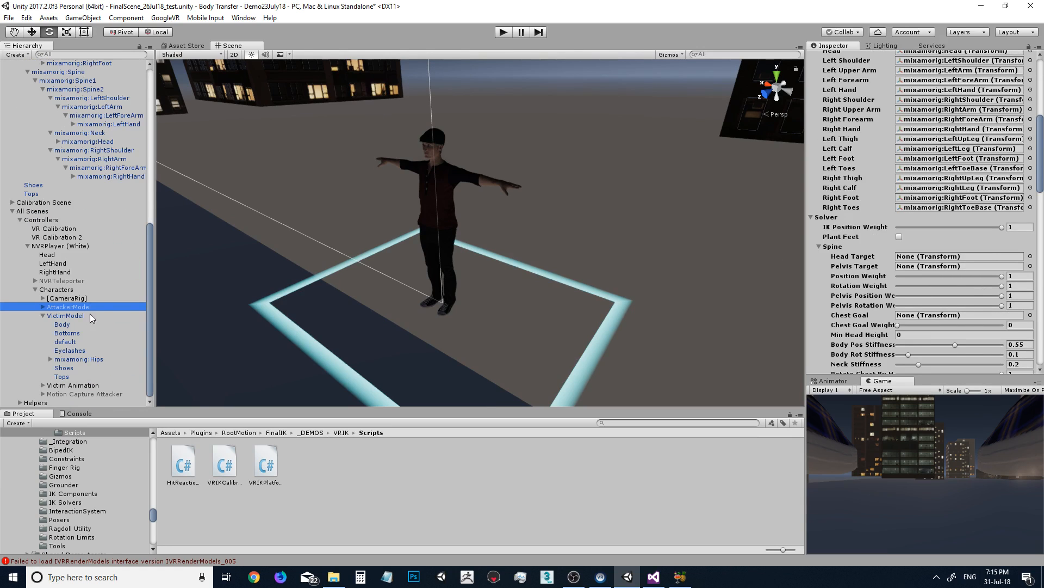
{"action": "scroll", "coordinate": [59, 272], "scroll_direction": "up", "scroll_amount": 10}
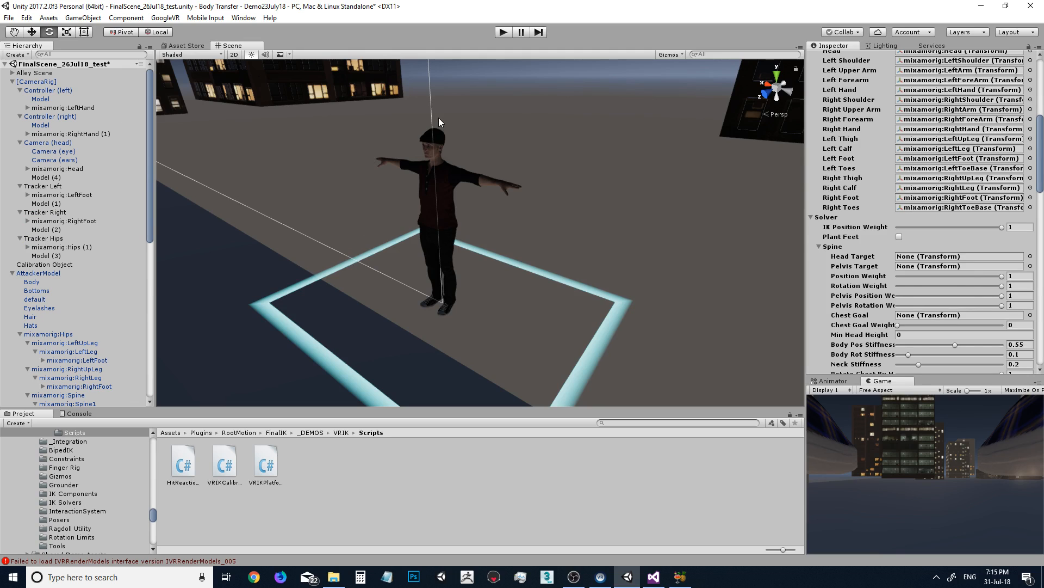
{"action": "scroll", "coordinate": [56, 234], "scroll_direction": "down", "scroll_amount": 10}
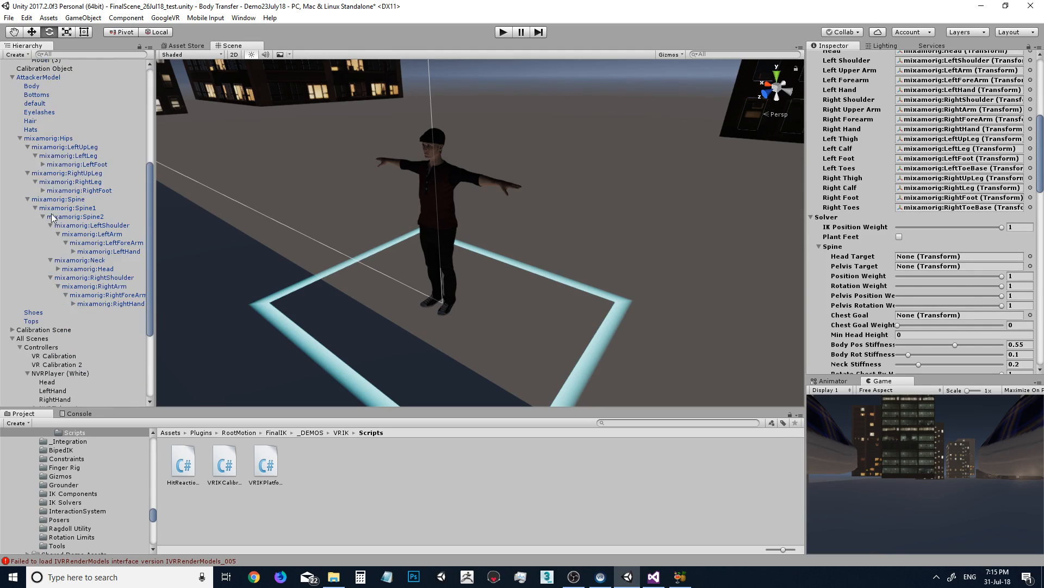
{"action": "scroll", "coordinate": [62, 240], "scroll_direction": "up", "scroll_amount": 9}
{"action": "scroll", "coordinate": [59, 255], "scroll_direction": "up", "scroll_amount": 2}
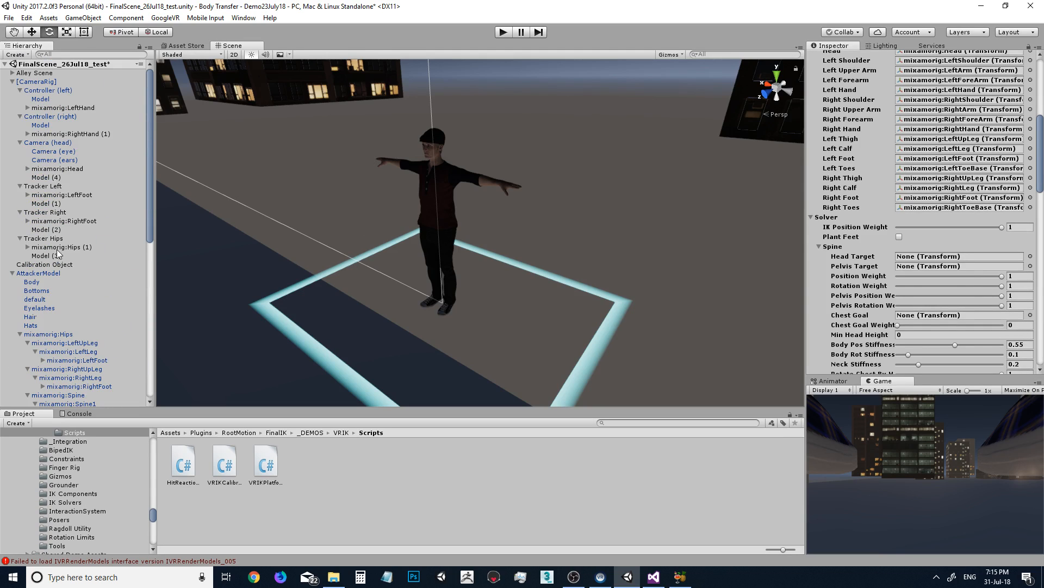
{"action": "scroll", "coordinate": [918, 94], "scroll_direction": "up", "scroll_amount": 2}
{"action": "scroll", "coordinate": [918, 93], "scroll_direction": "up", "scroll_amount": 10}
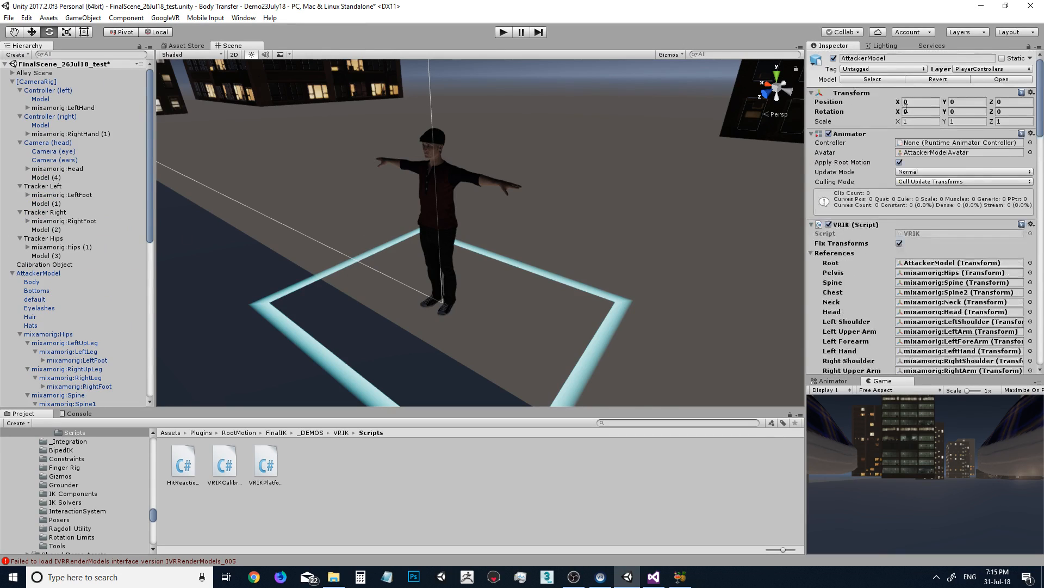